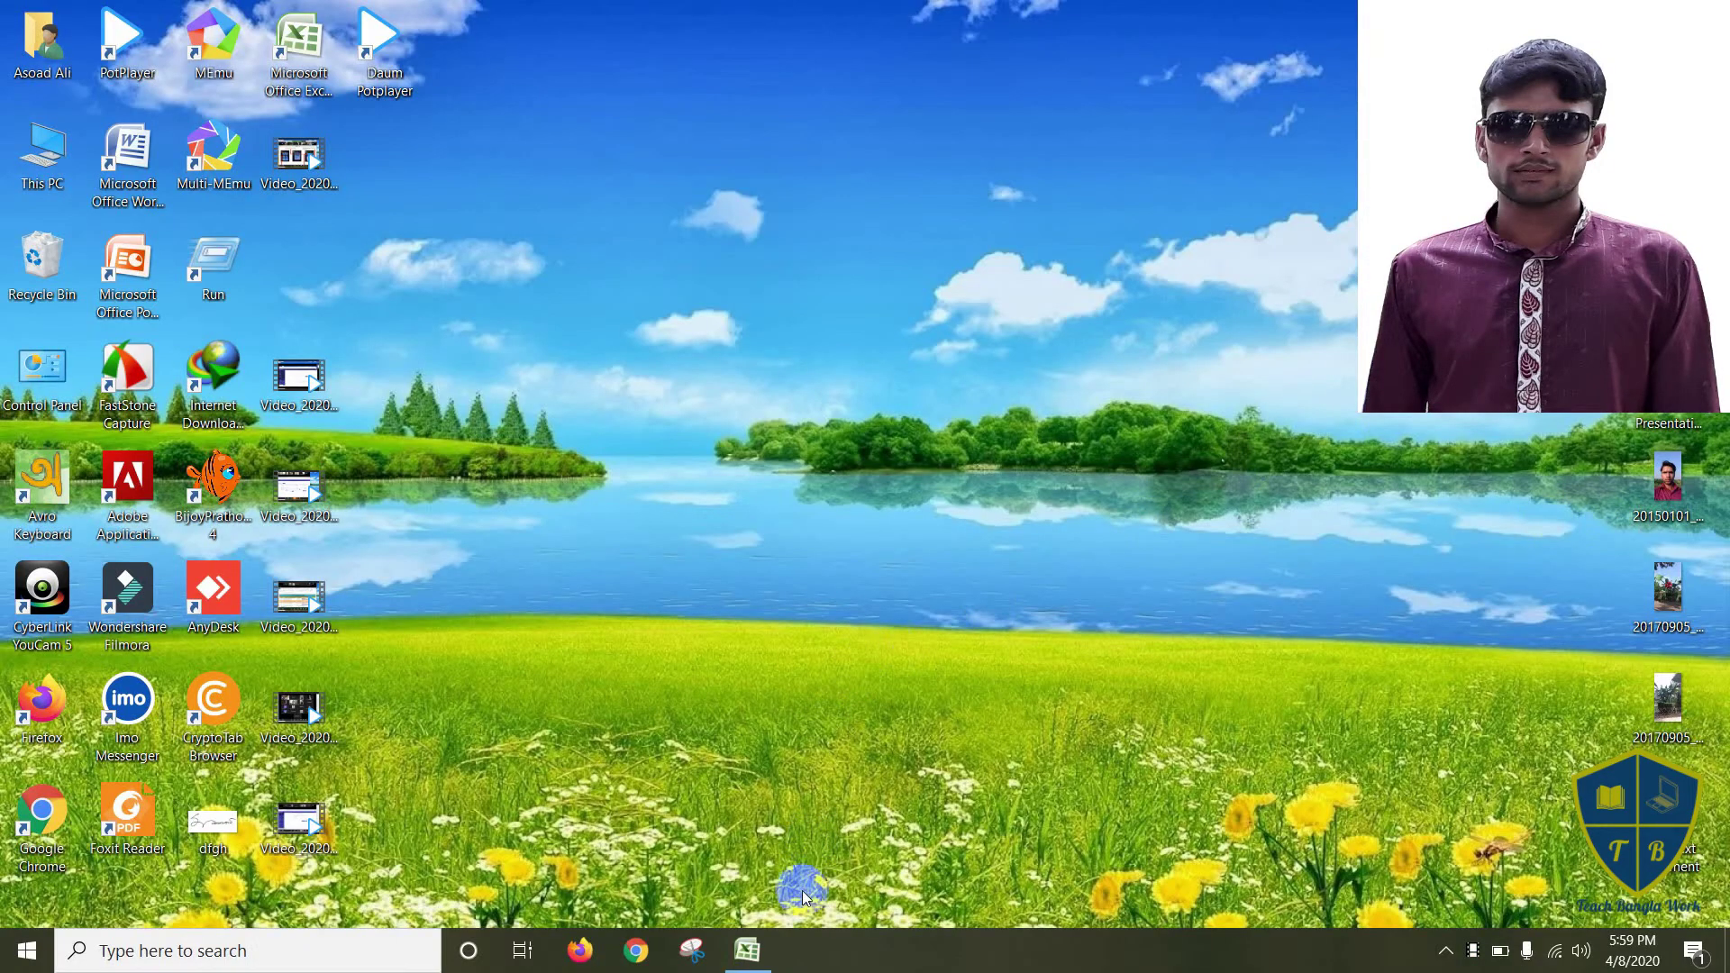
- Restore the Excel workbook showing Sheet11 with the Nper heading and the Lone, Rate, Pmt, Nper labels
{"action": "left_click", "coordinate": [747, 950]}
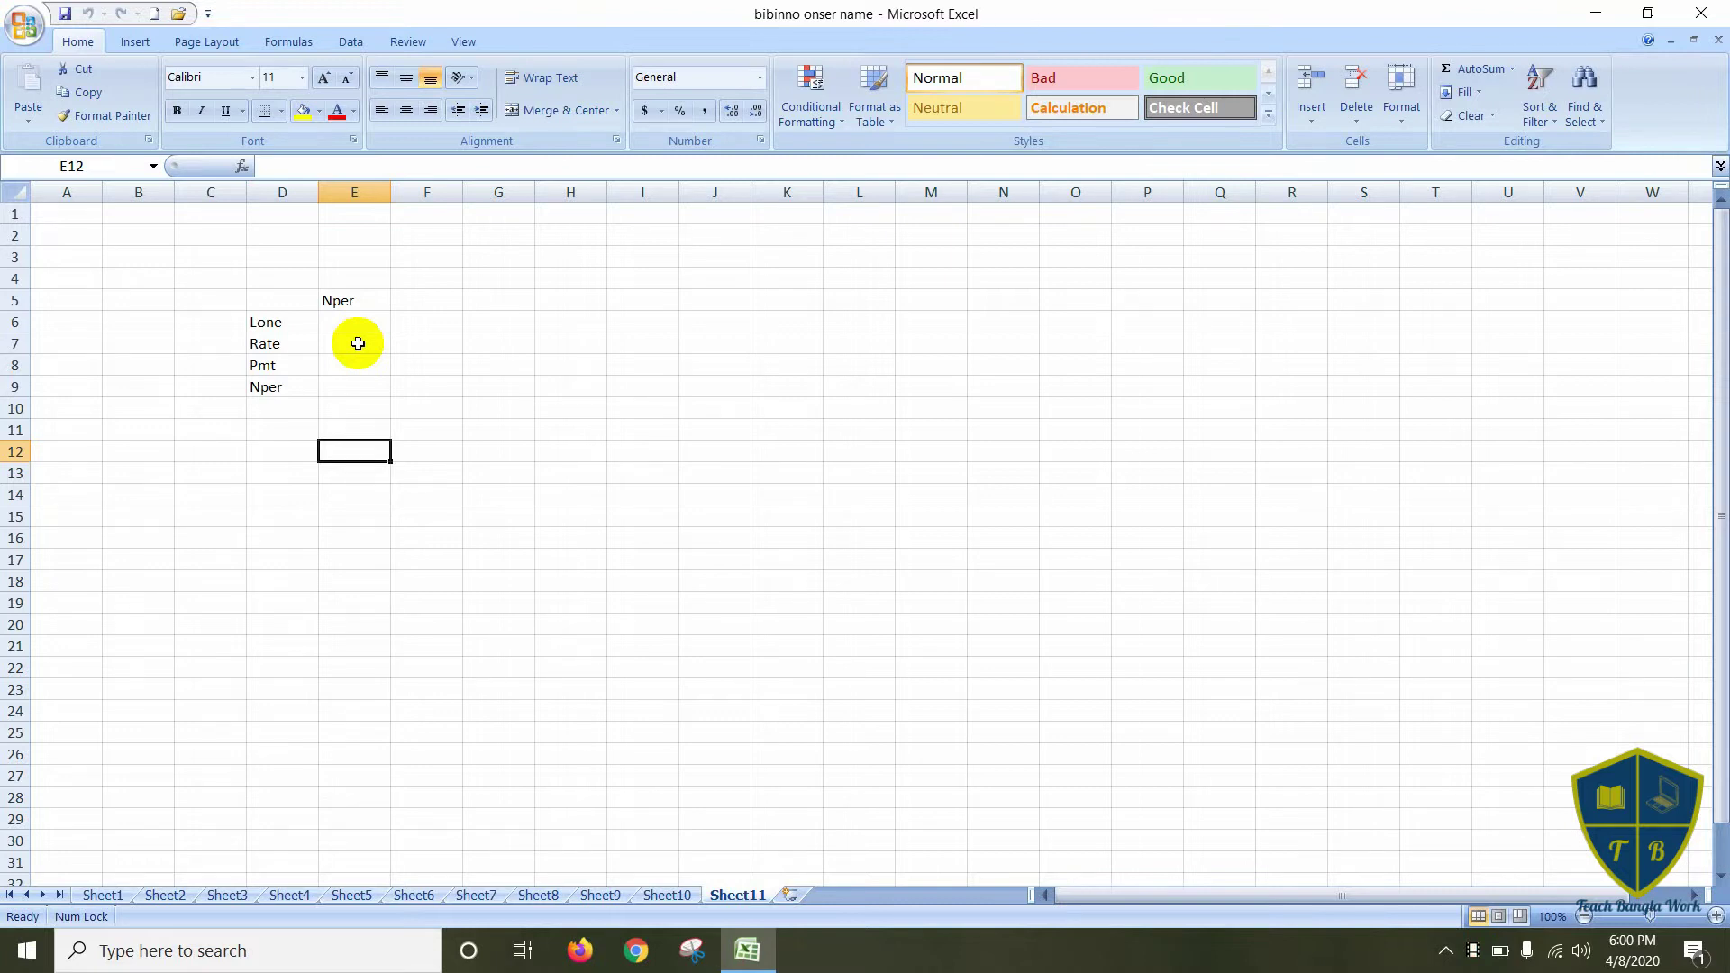
- Enter loan 6000, rate 5% and payment 110 in cells E6, E7 and E8
{"action": "left_click", "coordinate": [357, 321]}
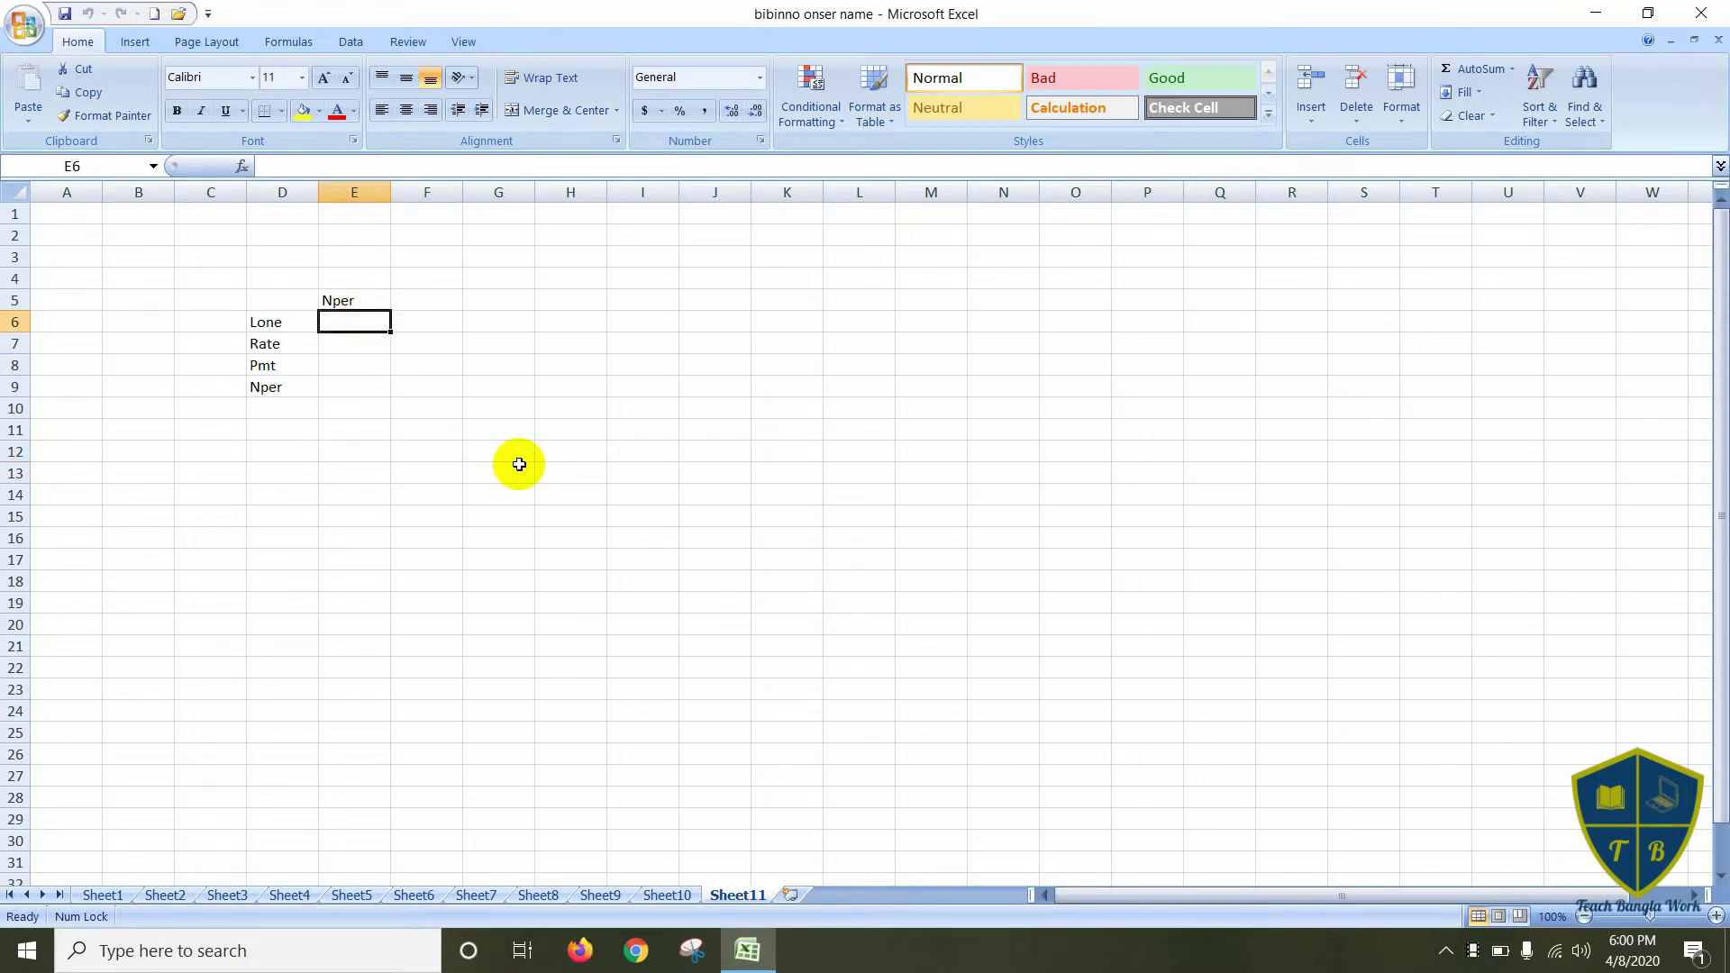
{"action": "type", "text": "6000"}
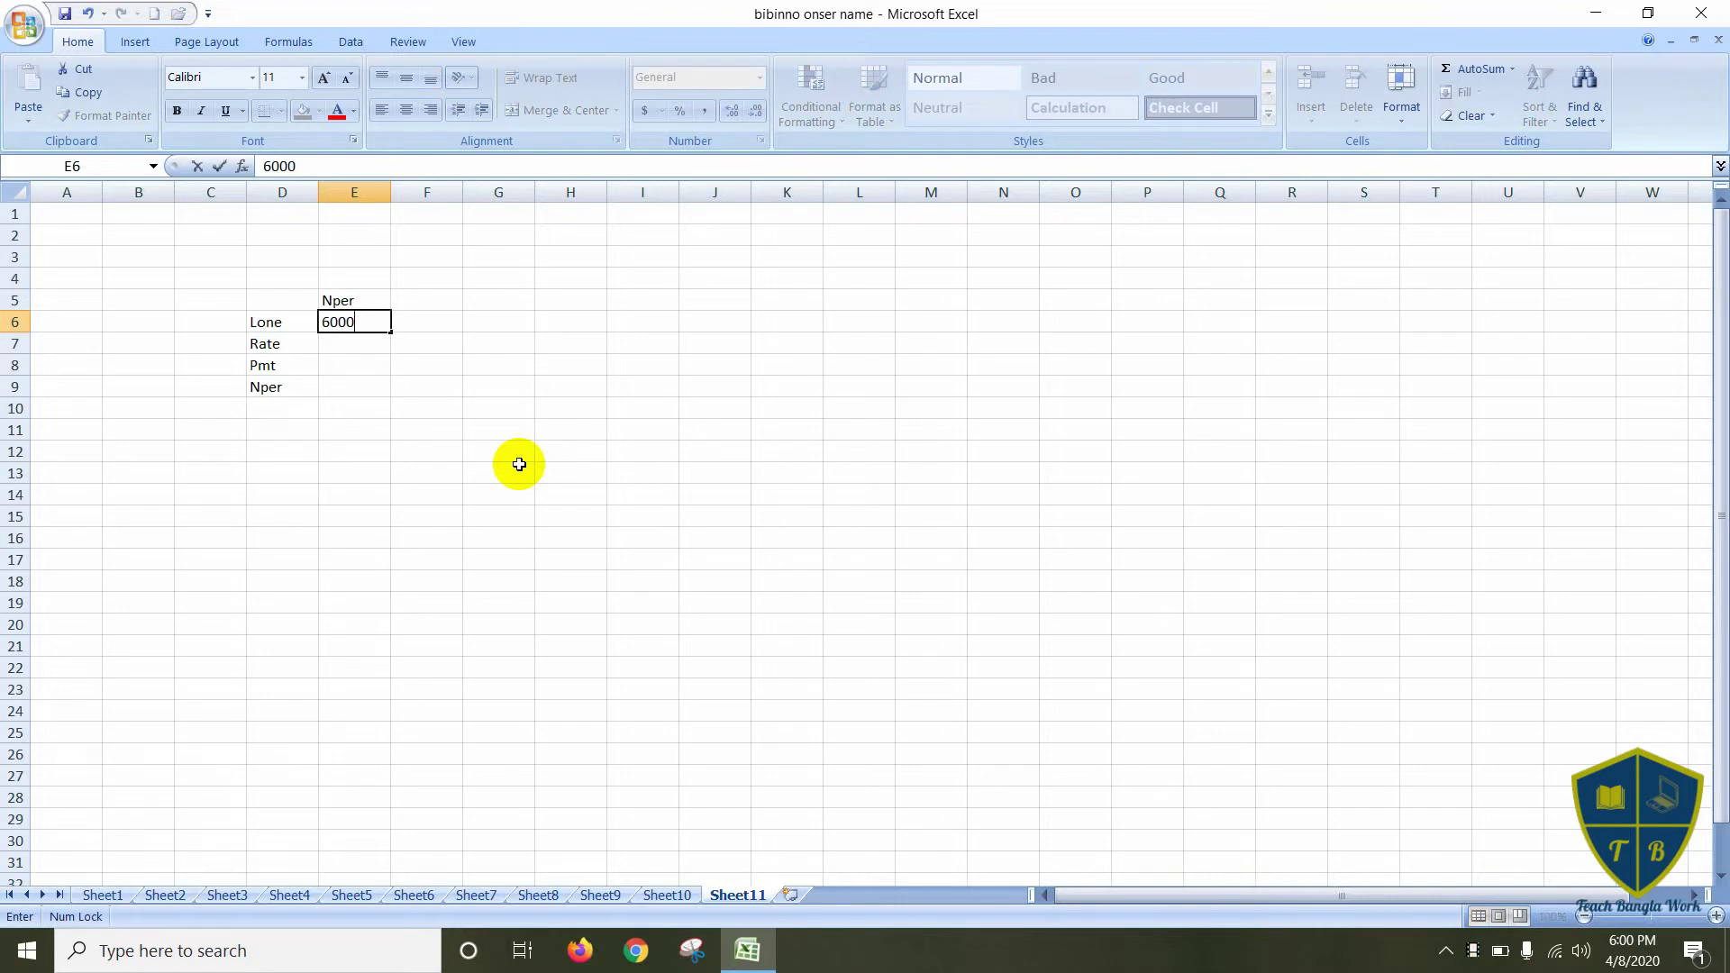
{"action": "left_click", "coordinate": [373, 346]}
{"action": "type", "text": "5"}
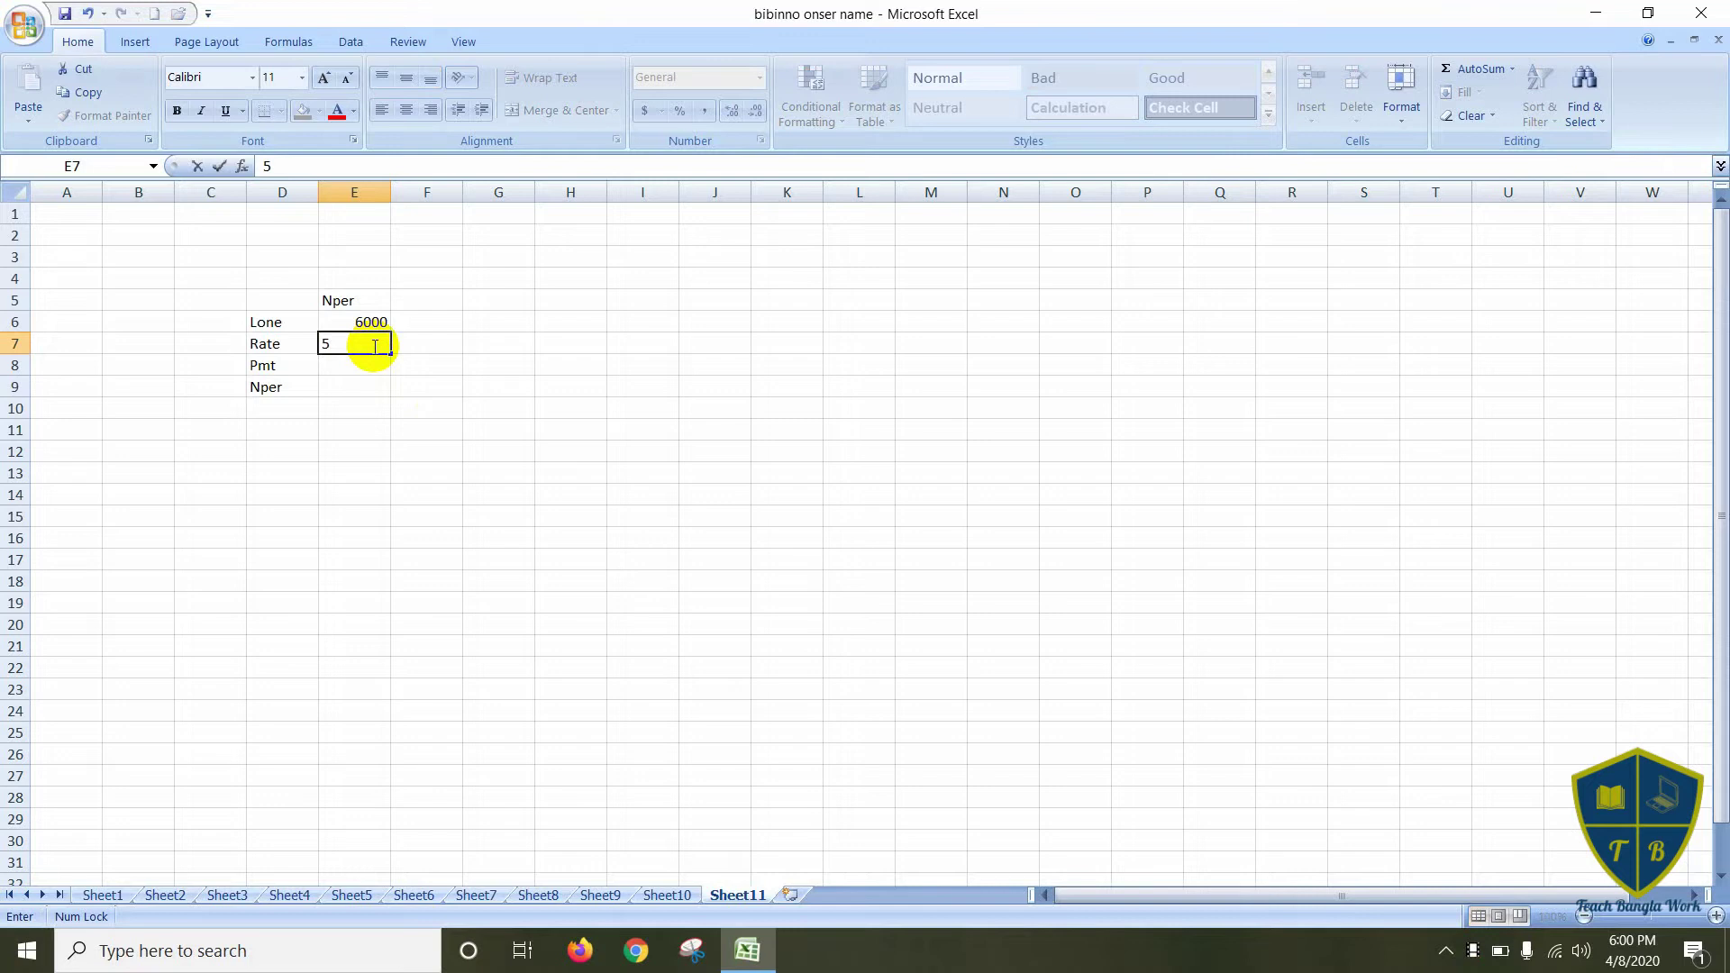
{"action": "type", "text": "%"}
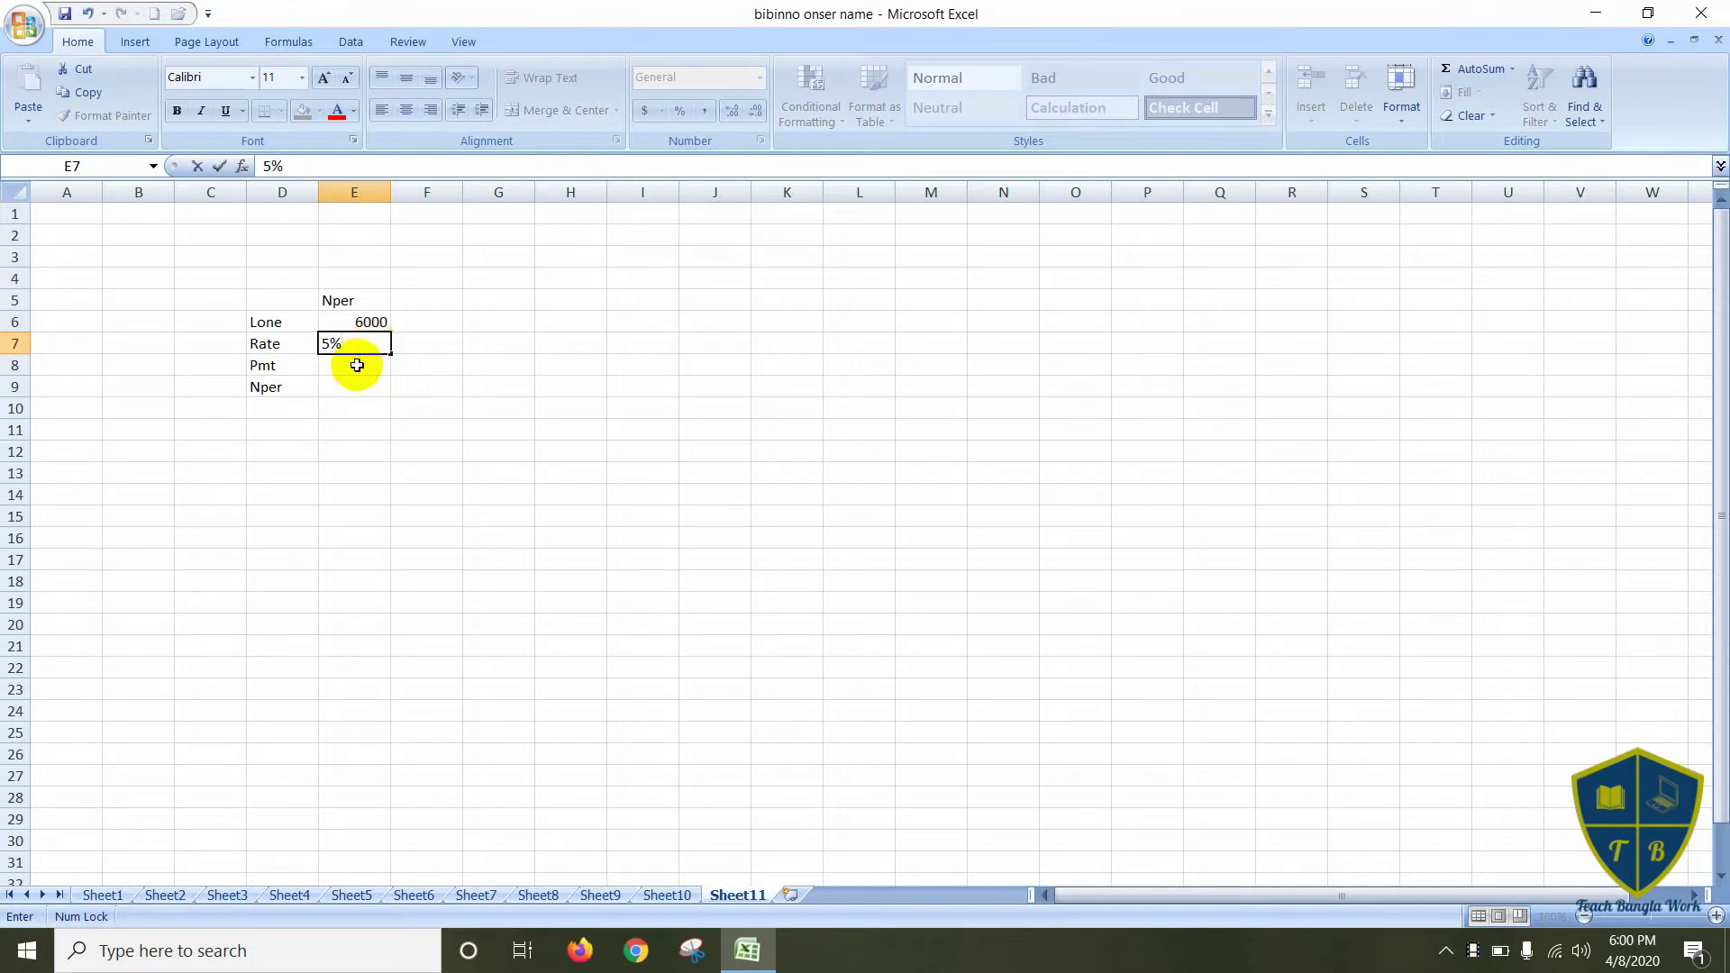
{"action": "left_click", "coordinate": [356, 367]}
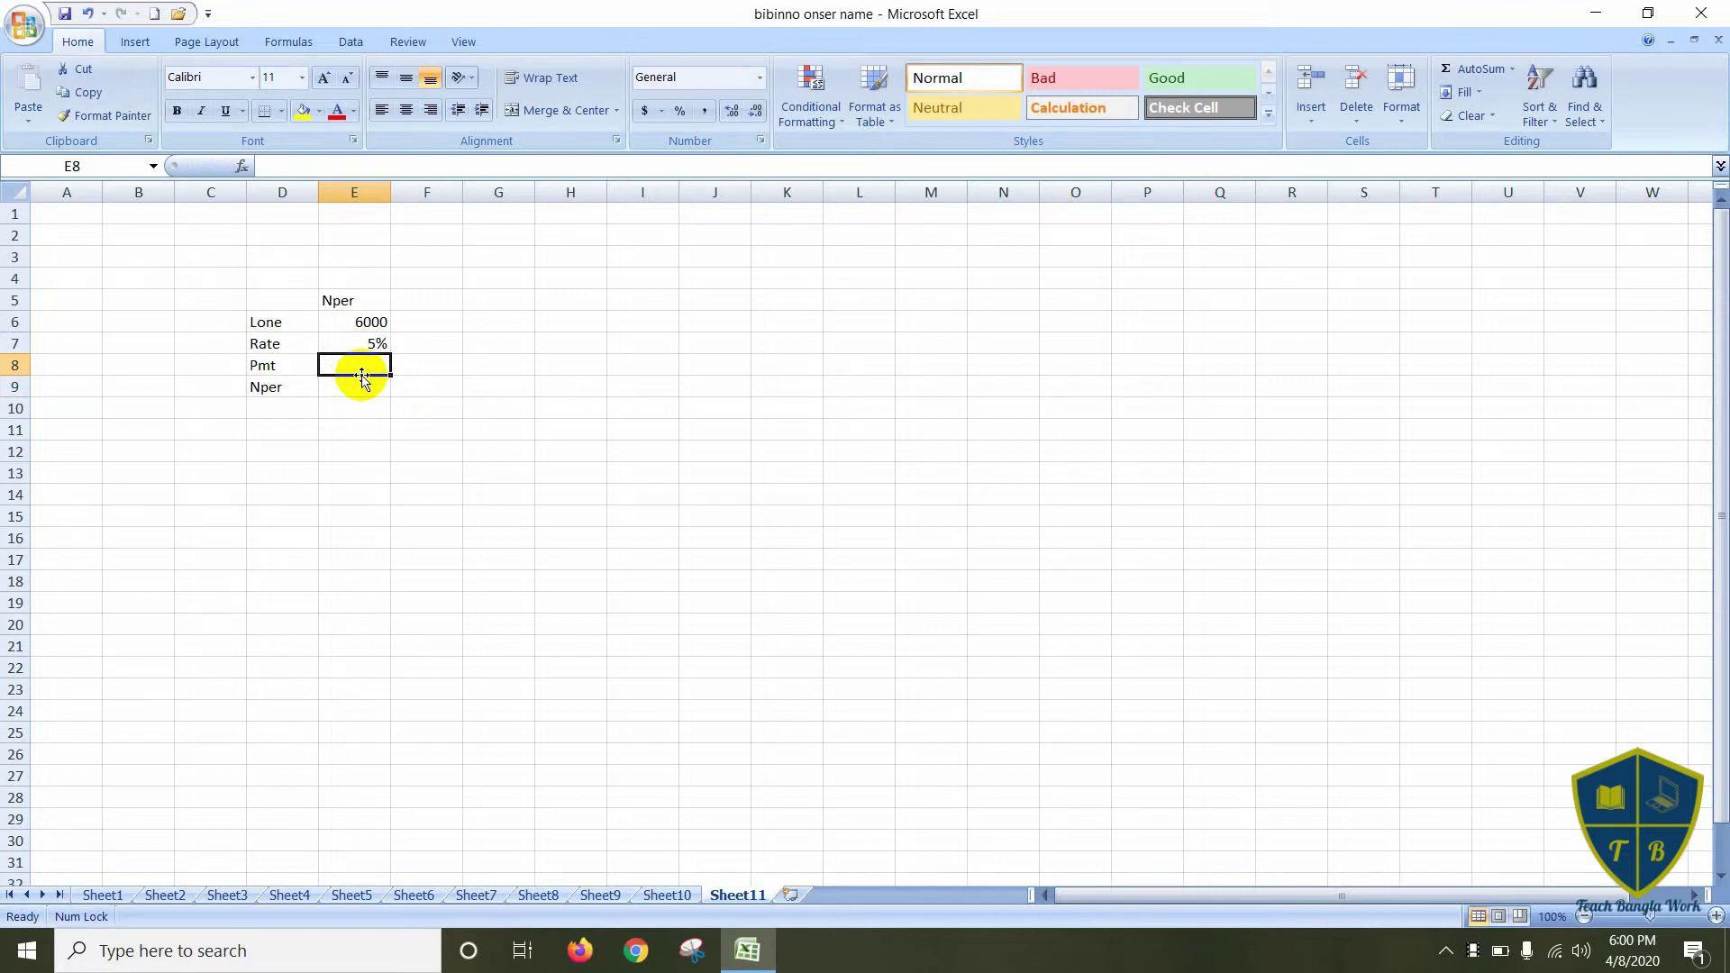
{"action": "type", "text": "110"}
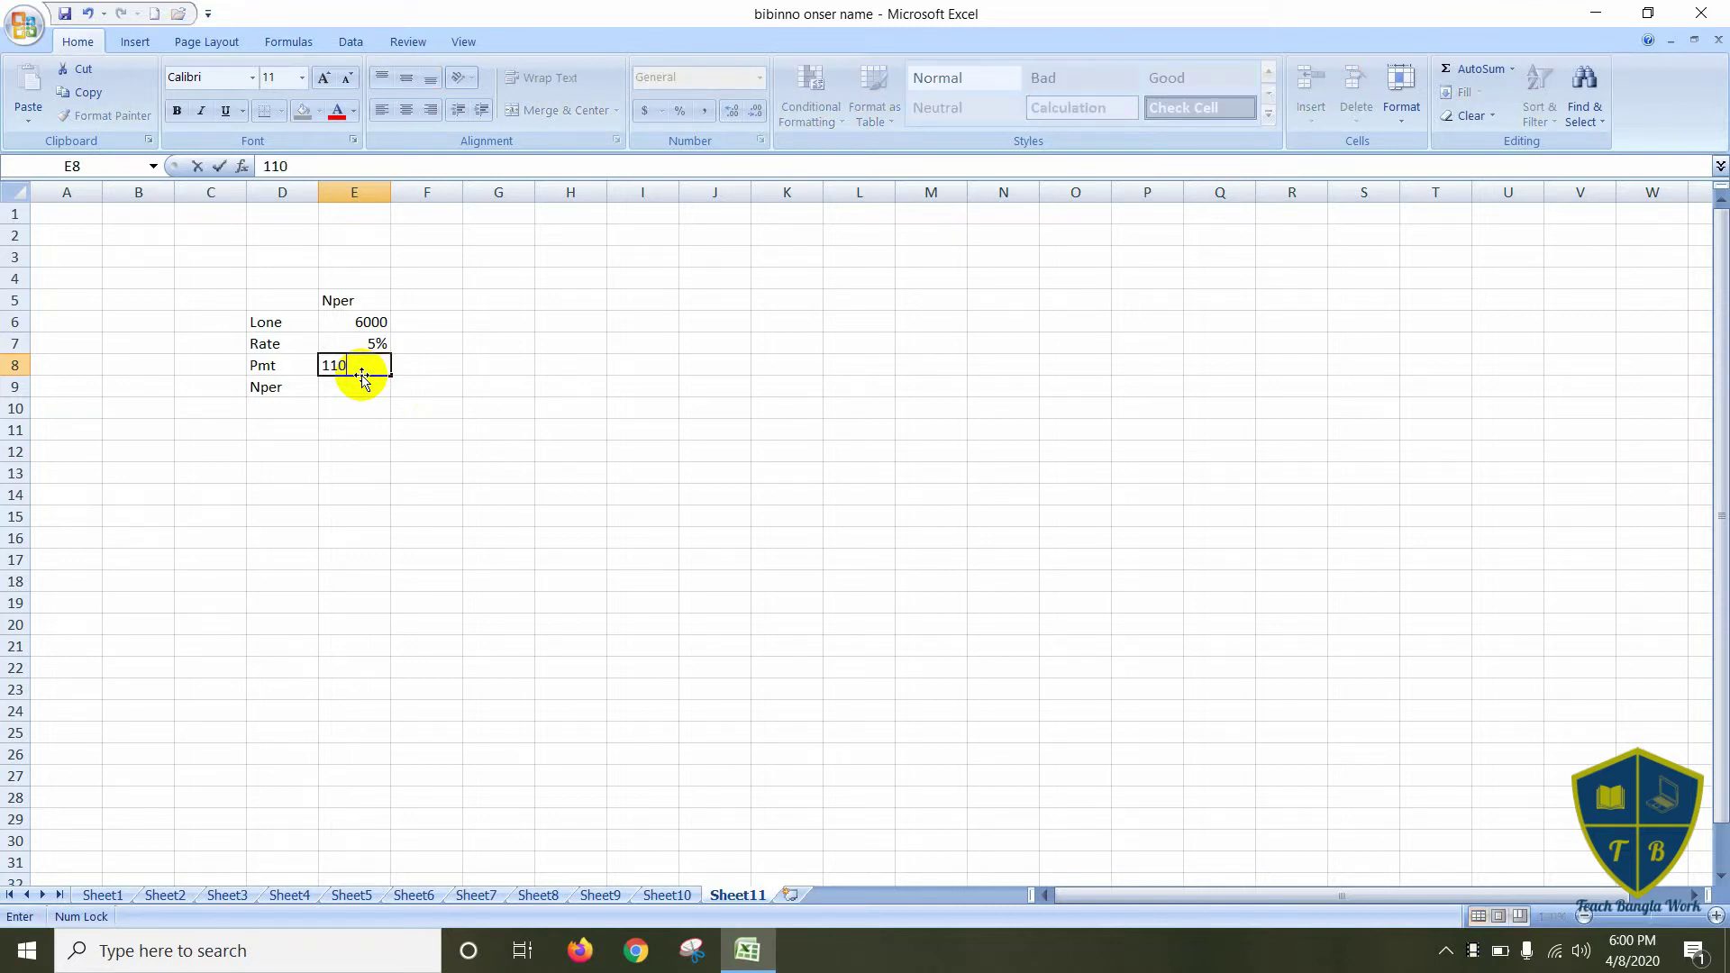
{"action": "left_click", "coordinate": [361, 386]}
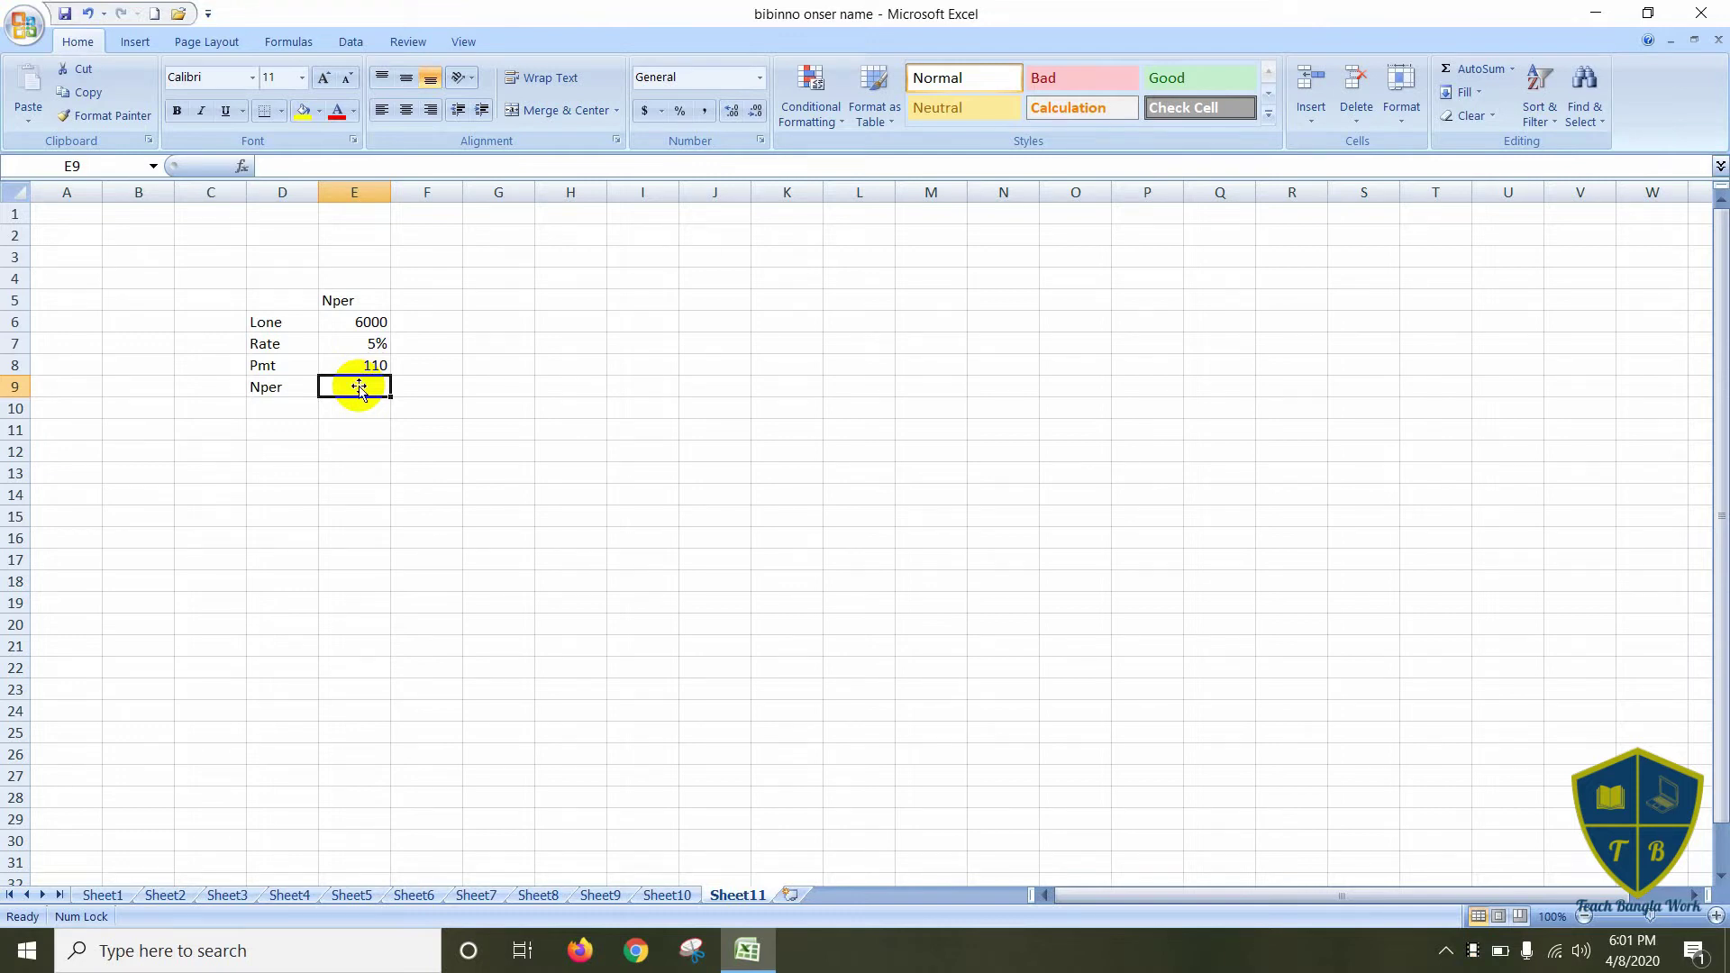
- Enter =nper(E7/52,-E8,E6) in E9 to compute 56.05484 weekly payment periods
{"action": "type", "text": "="}
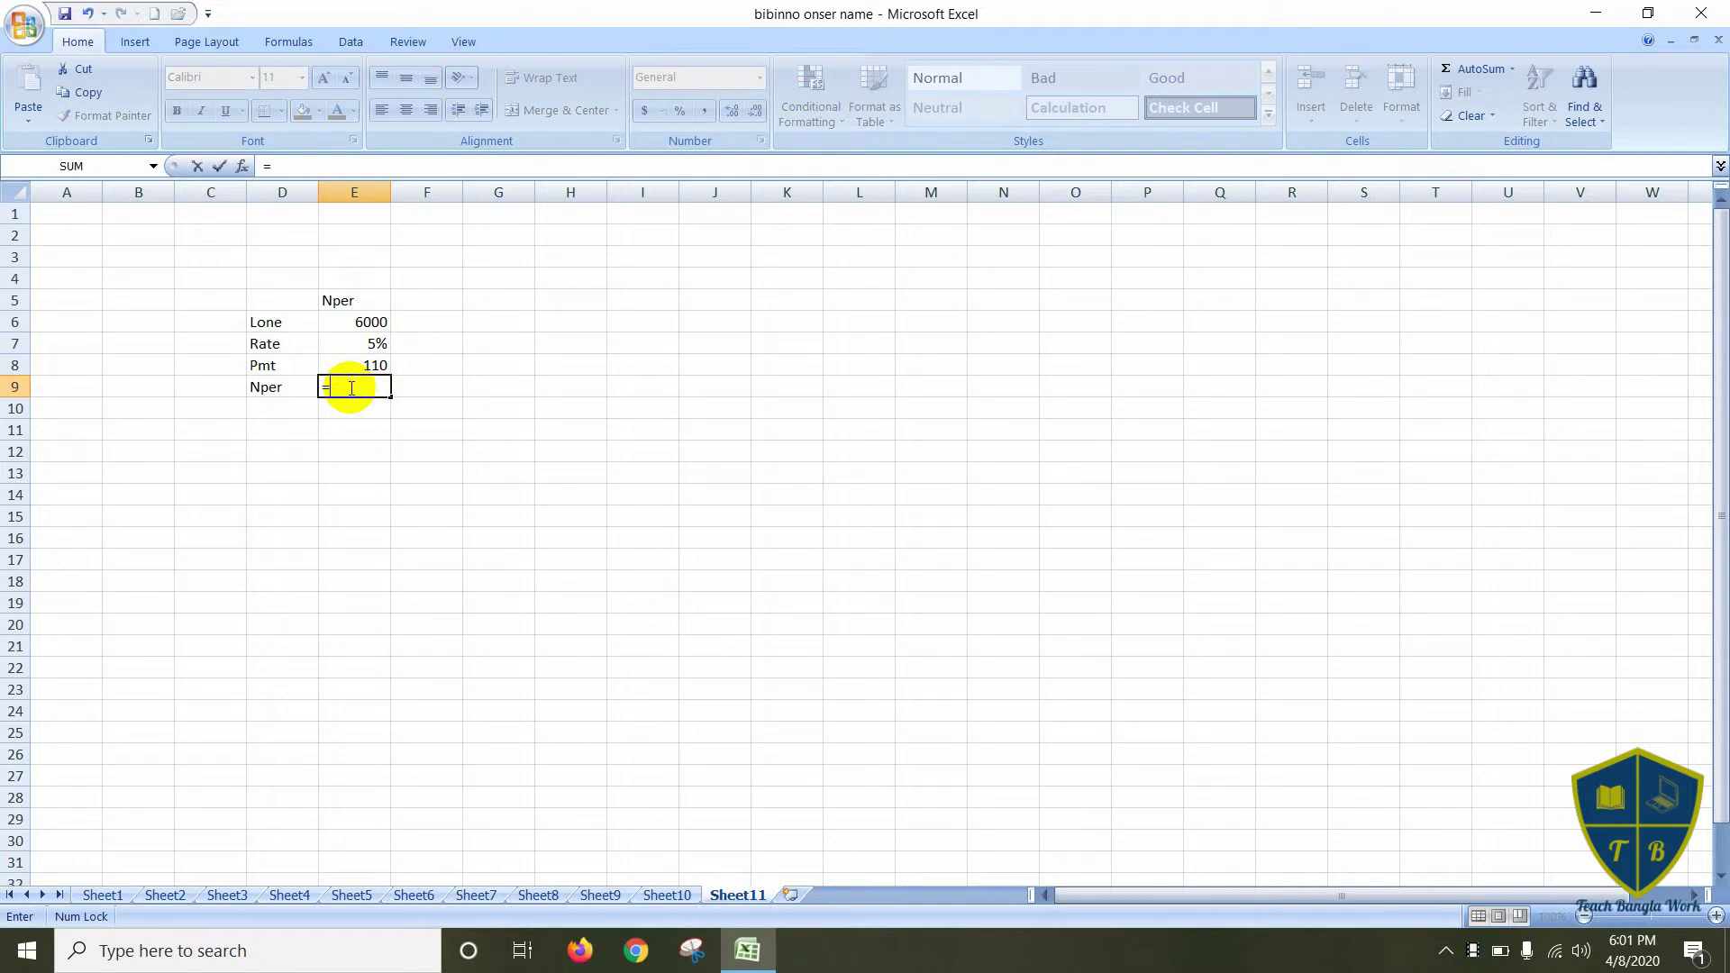
{"action": "type", "text": "np"}
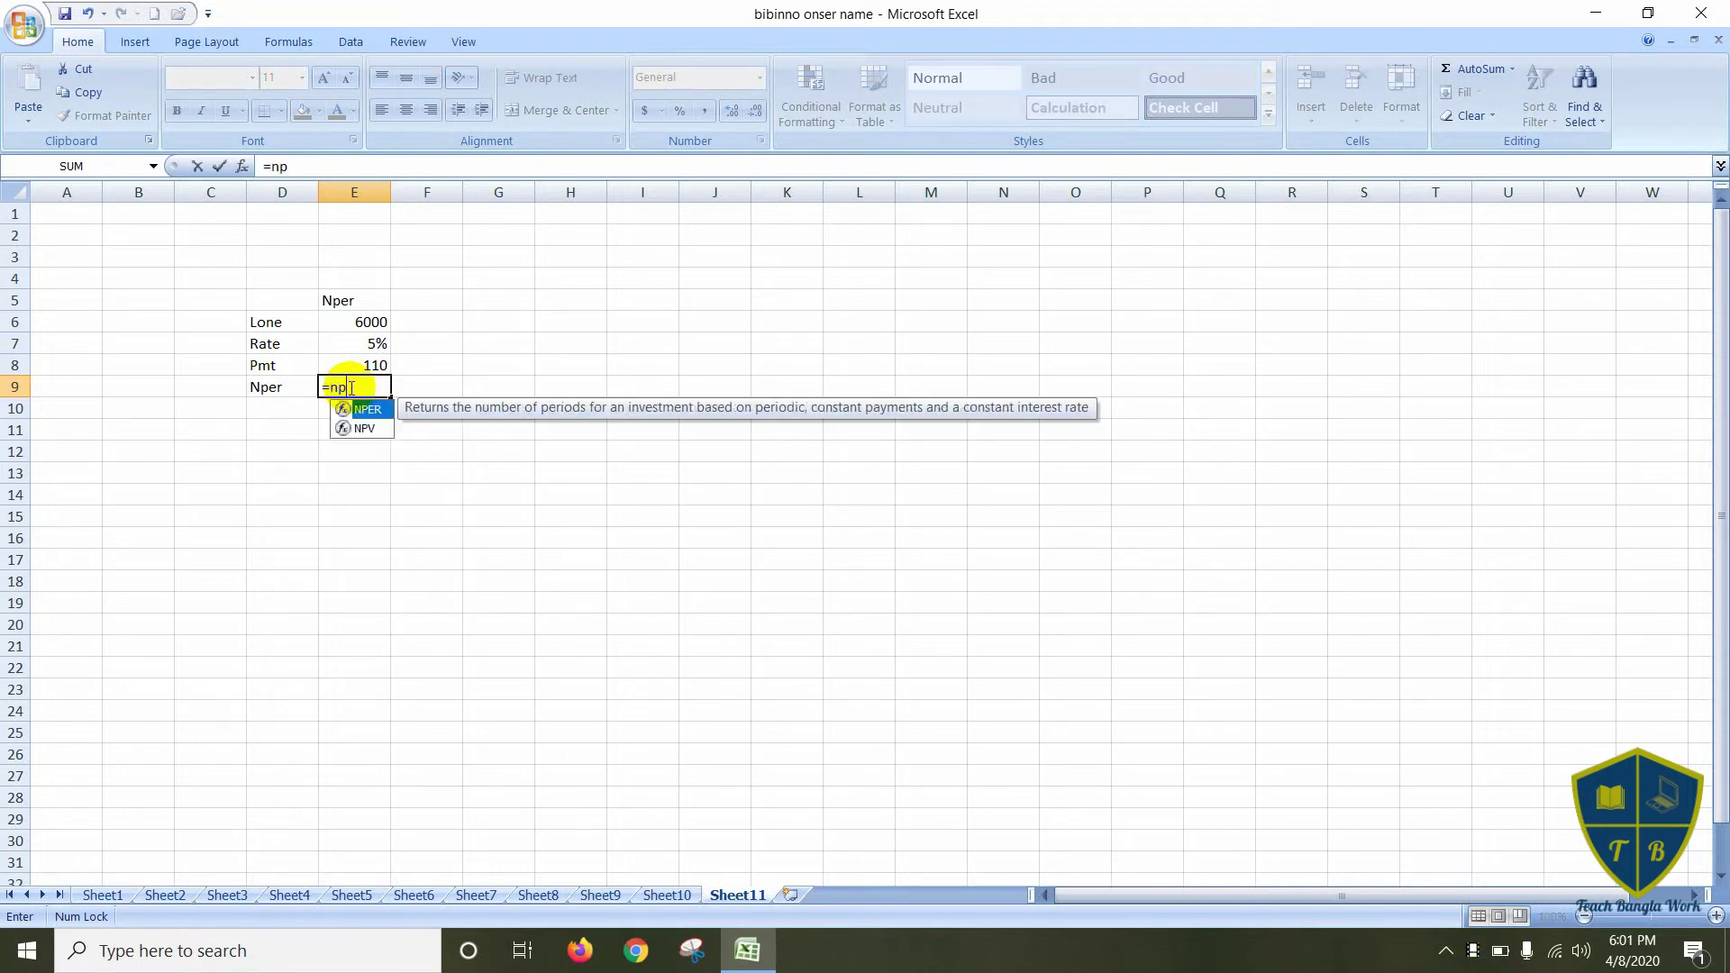
{"action": "type", "text": "er("}
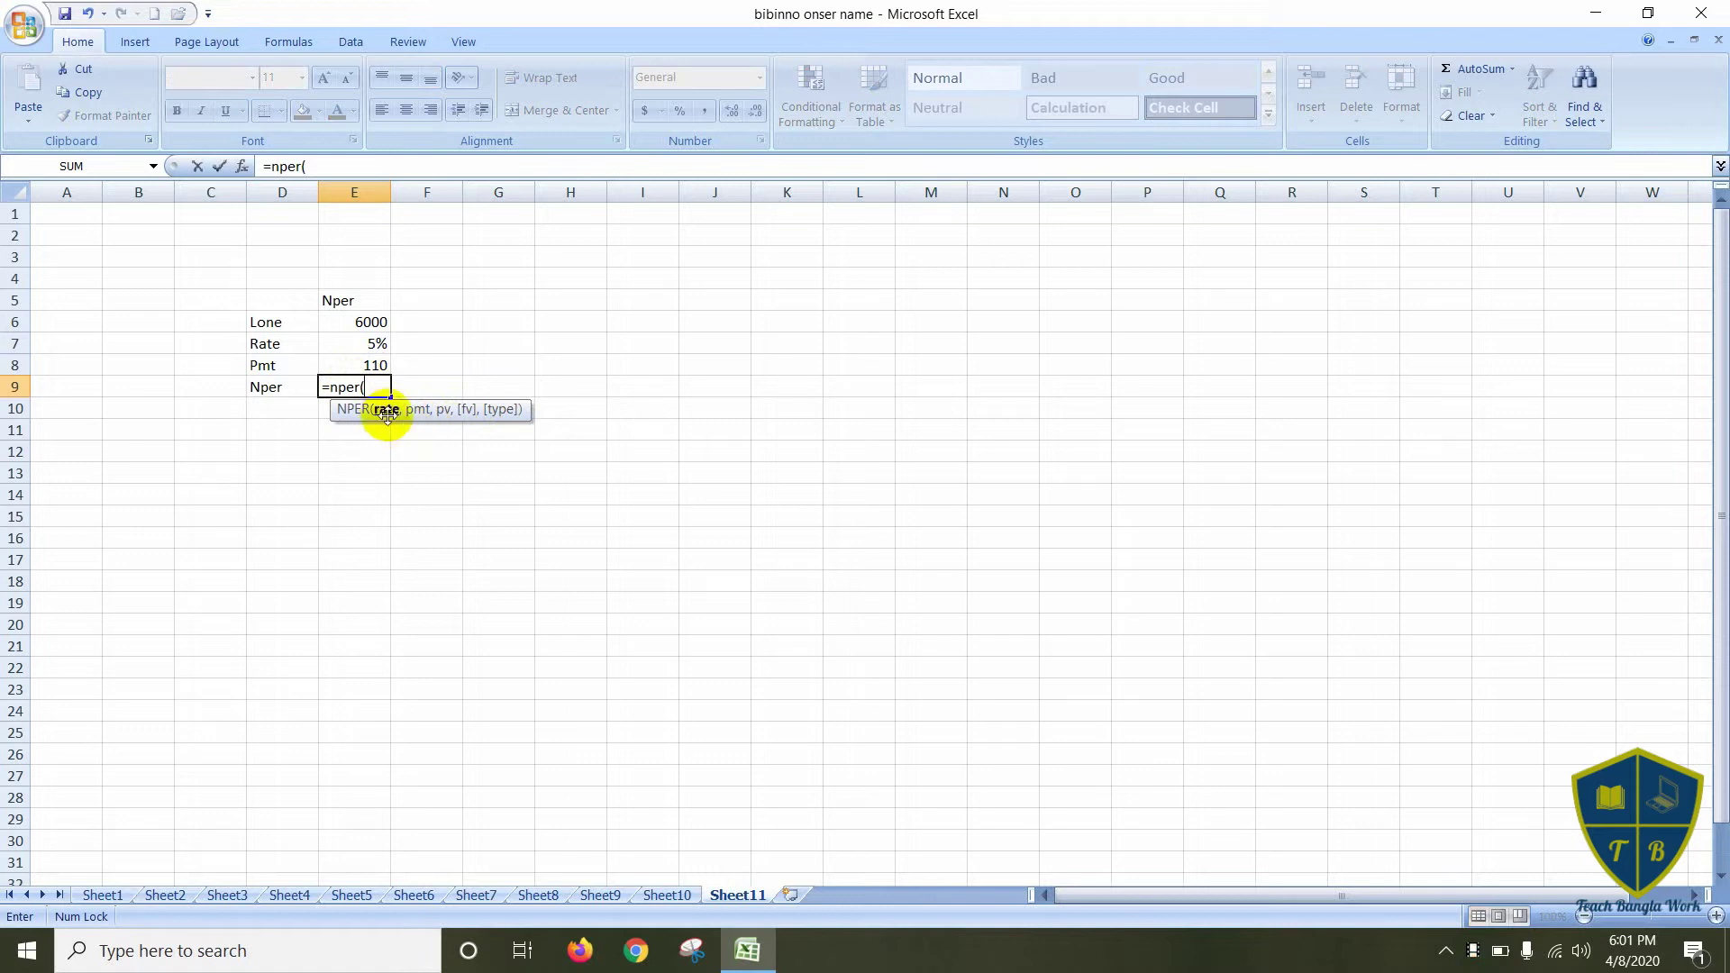
{"action": "left_click", "coordinate": [375, 343]}
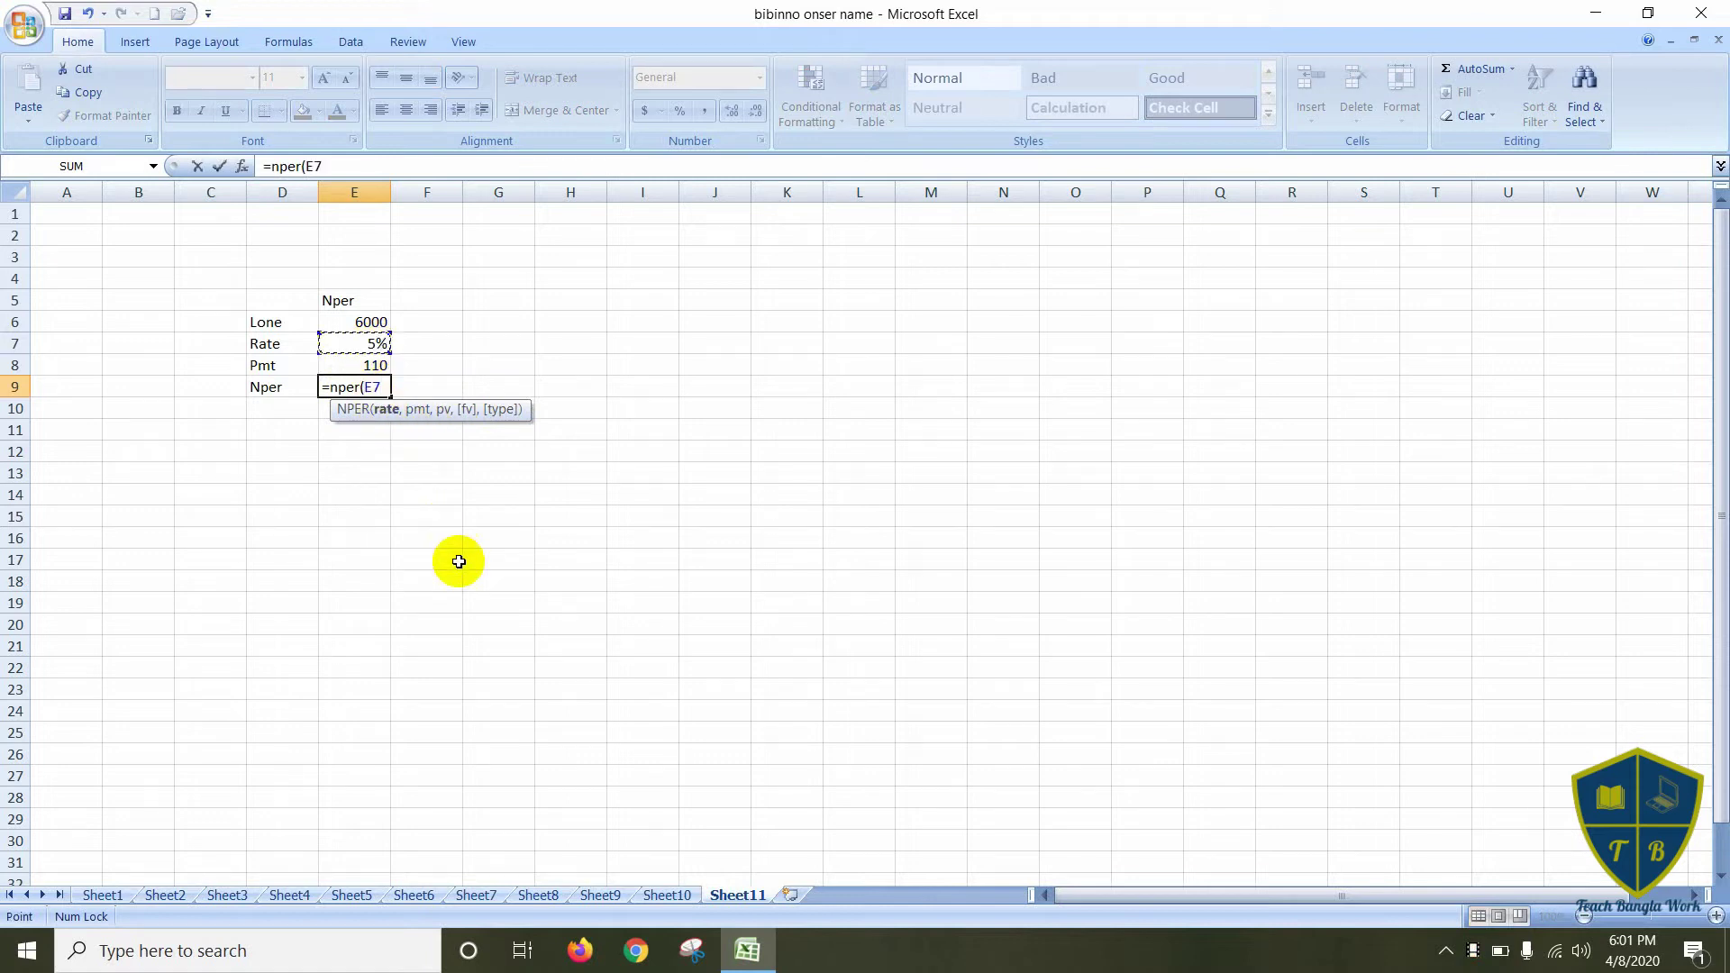
{"action": "type", "text": "/52"}
{"action": "type", "text": ","}
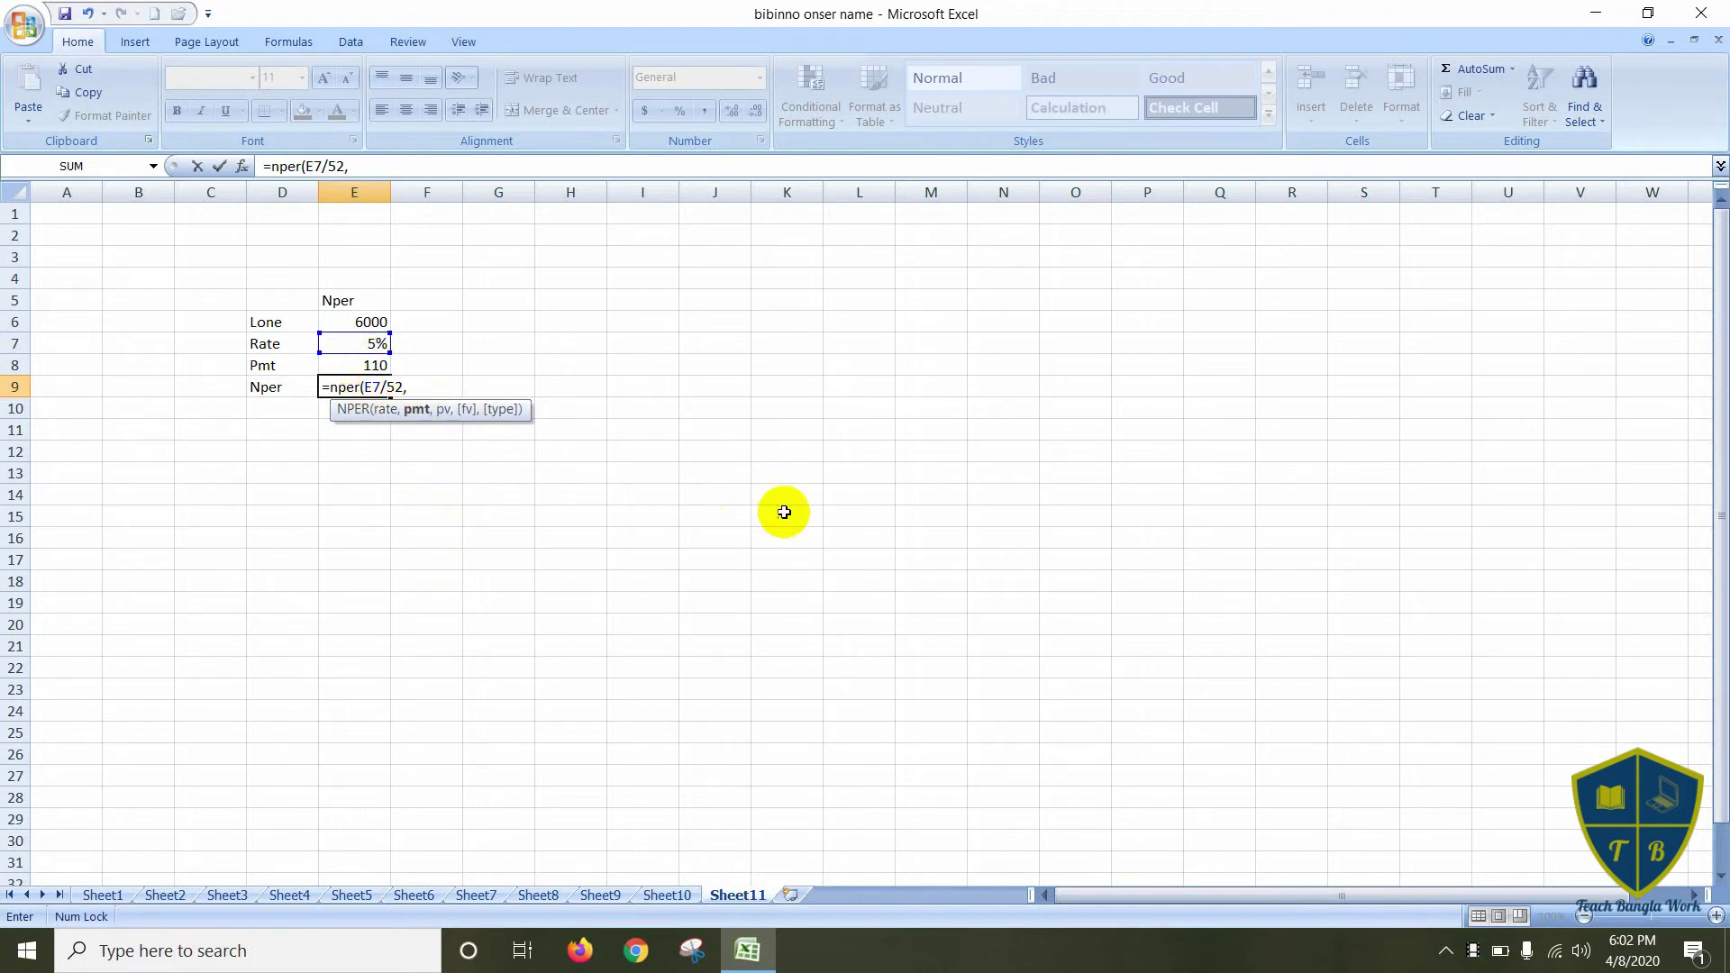
{"action": "type", "text": "-"}
{"action": "left_click", "coordinate": [352, 364]}
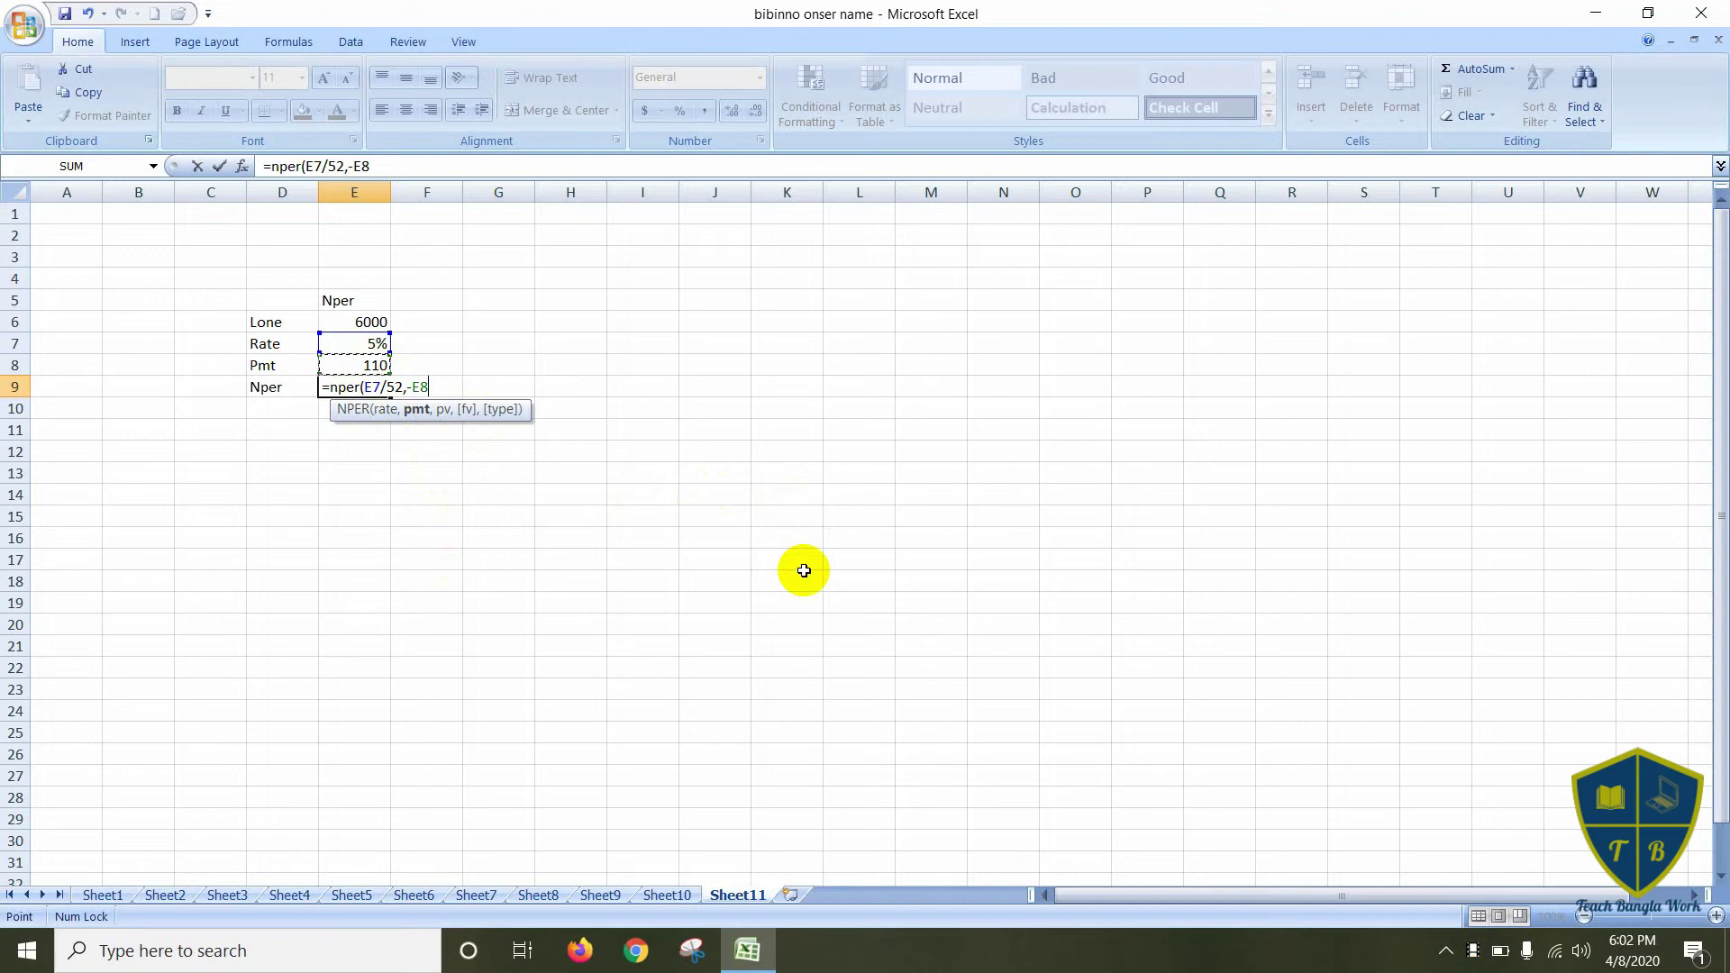
{"action": "type", "text": ","}
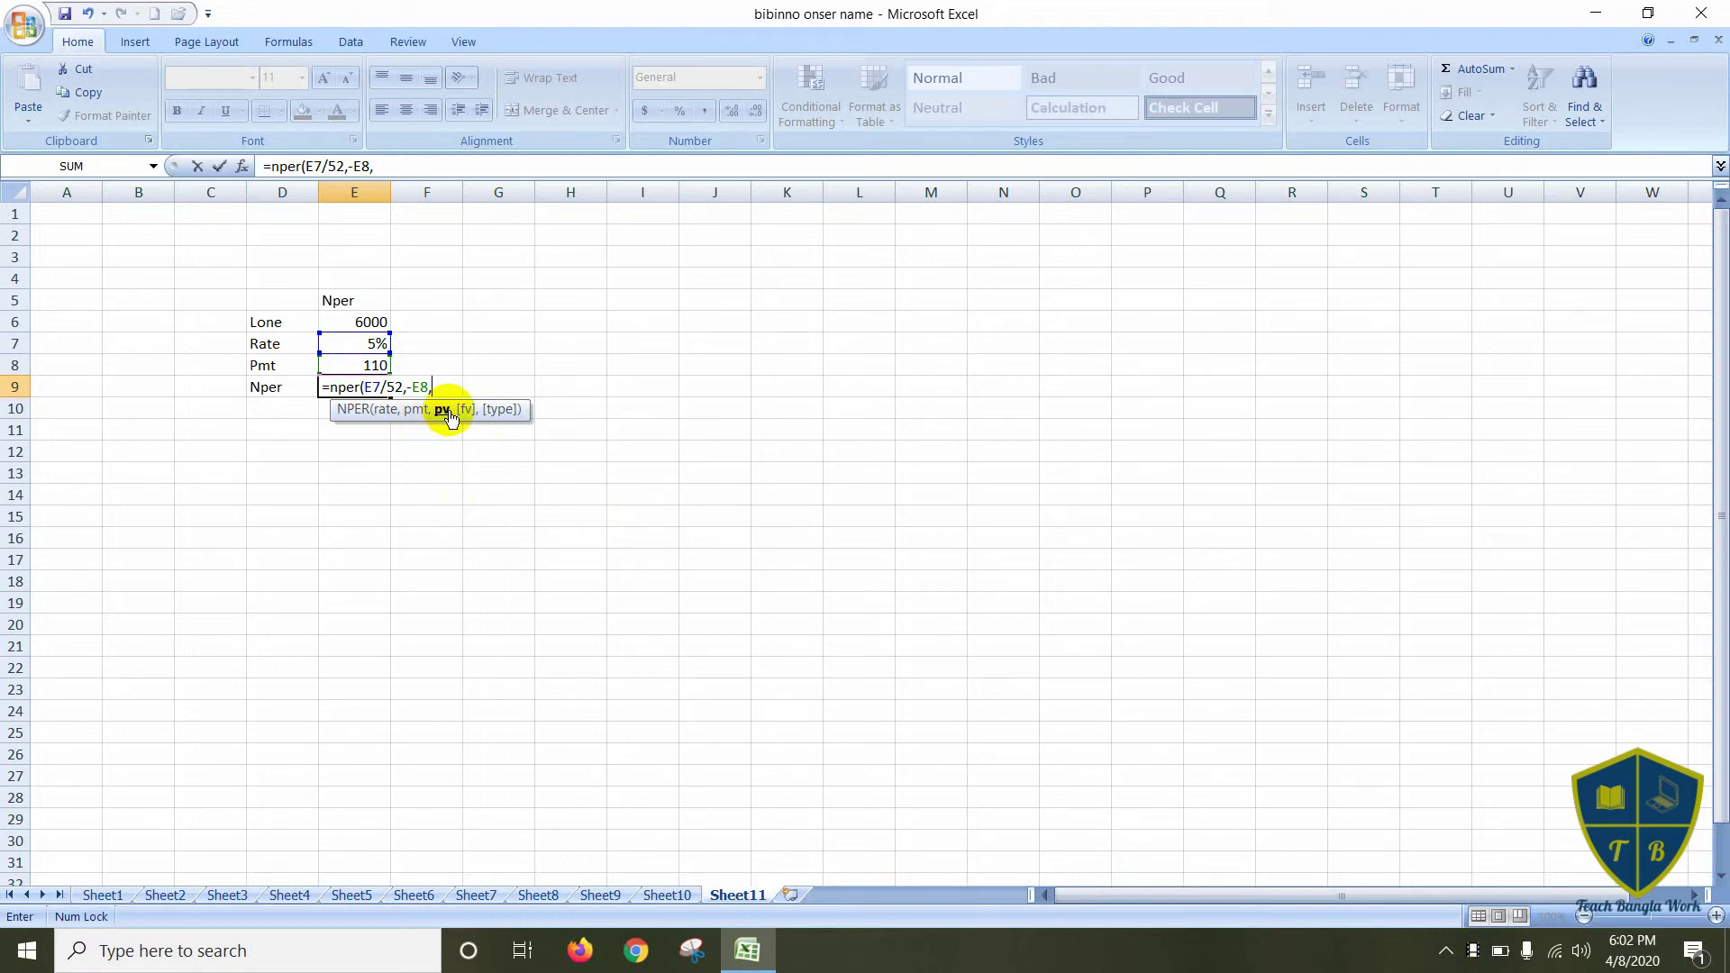
{"action": "left_click", "coordinate": [365, 324]}
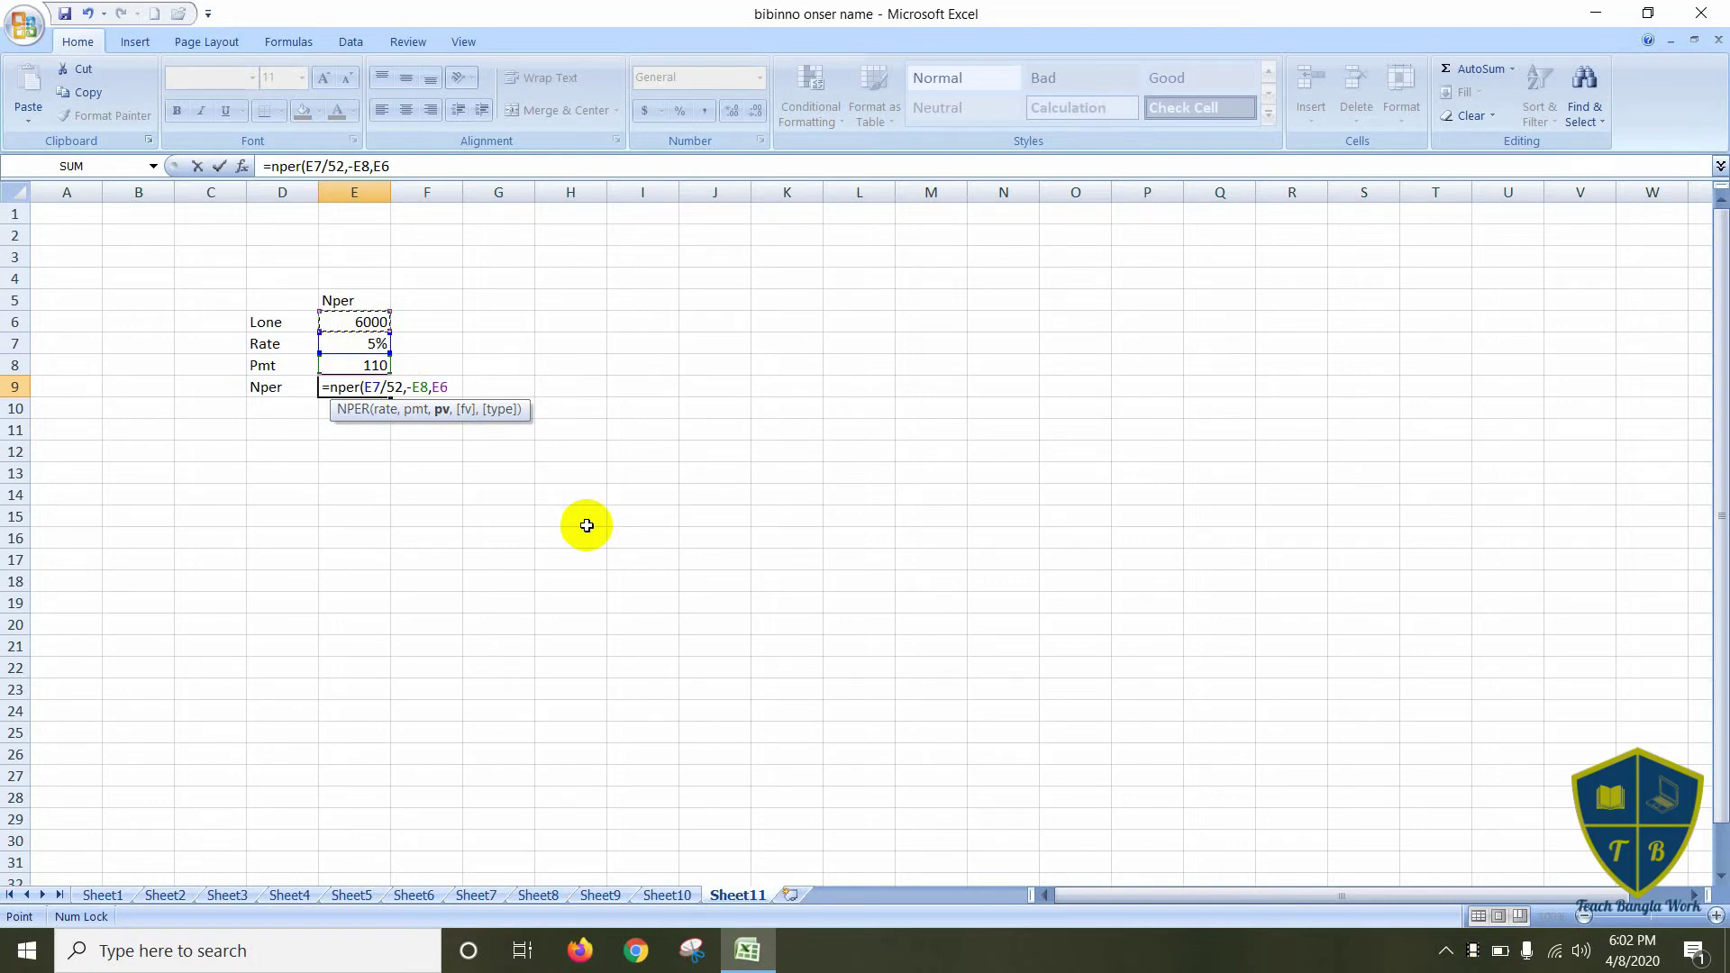
{"action": "type", "text": ")"}
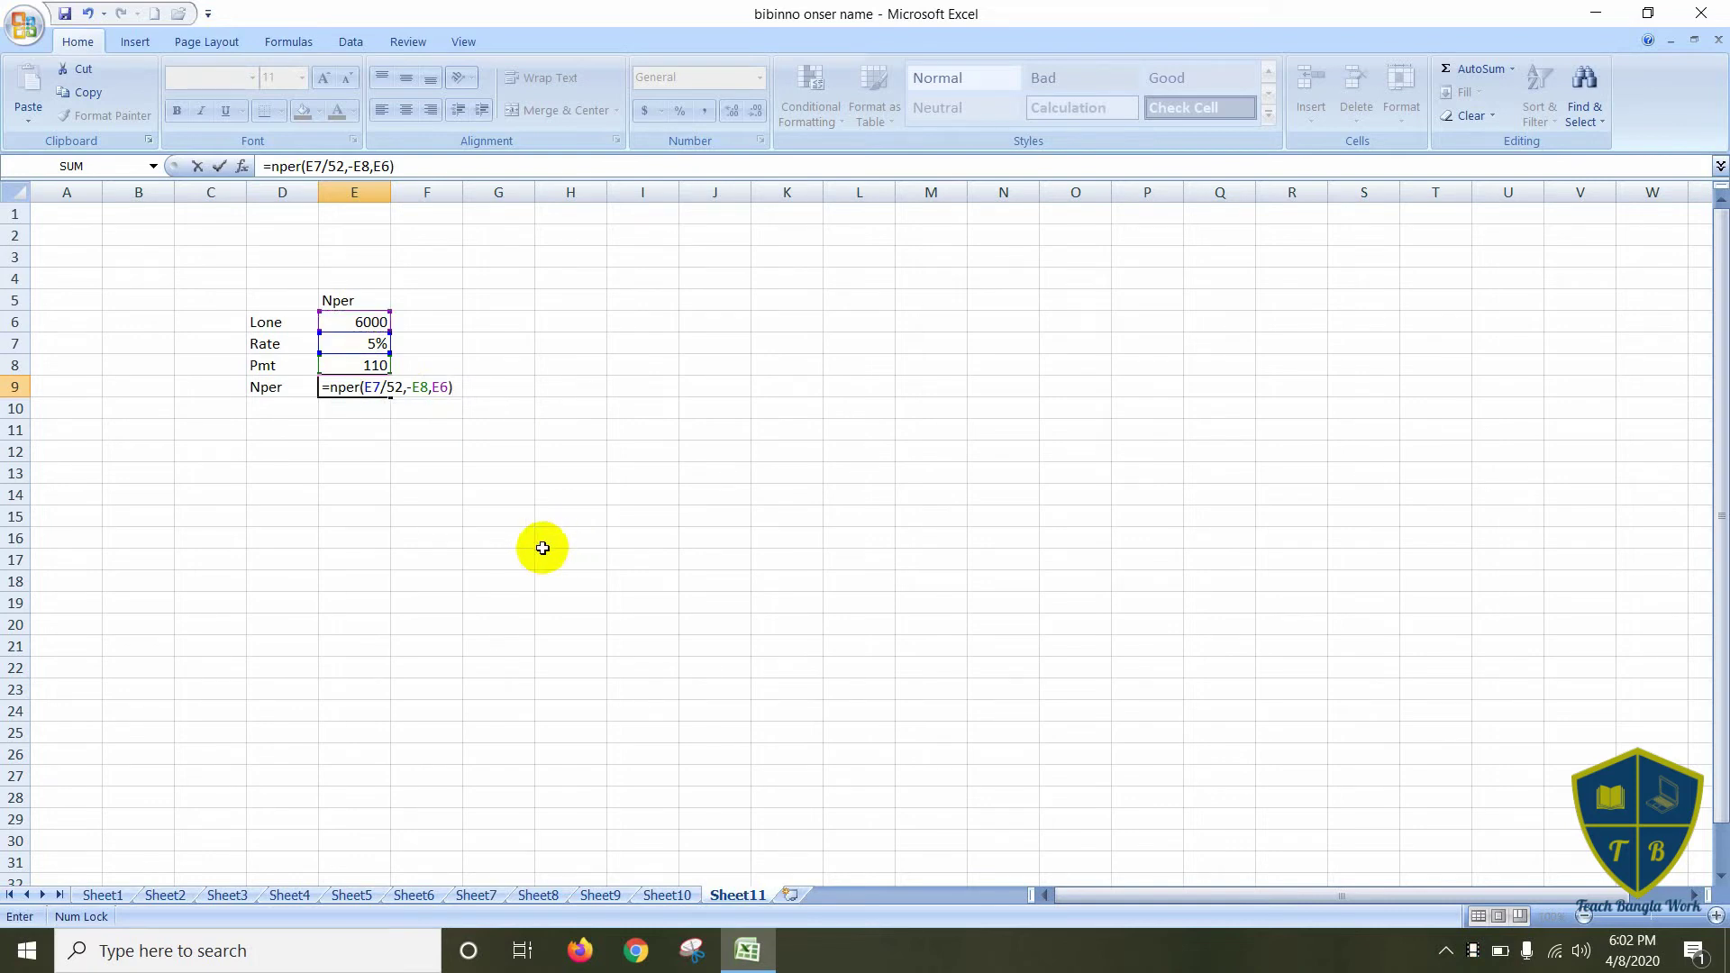
{"action": "key", "text": "Return"}
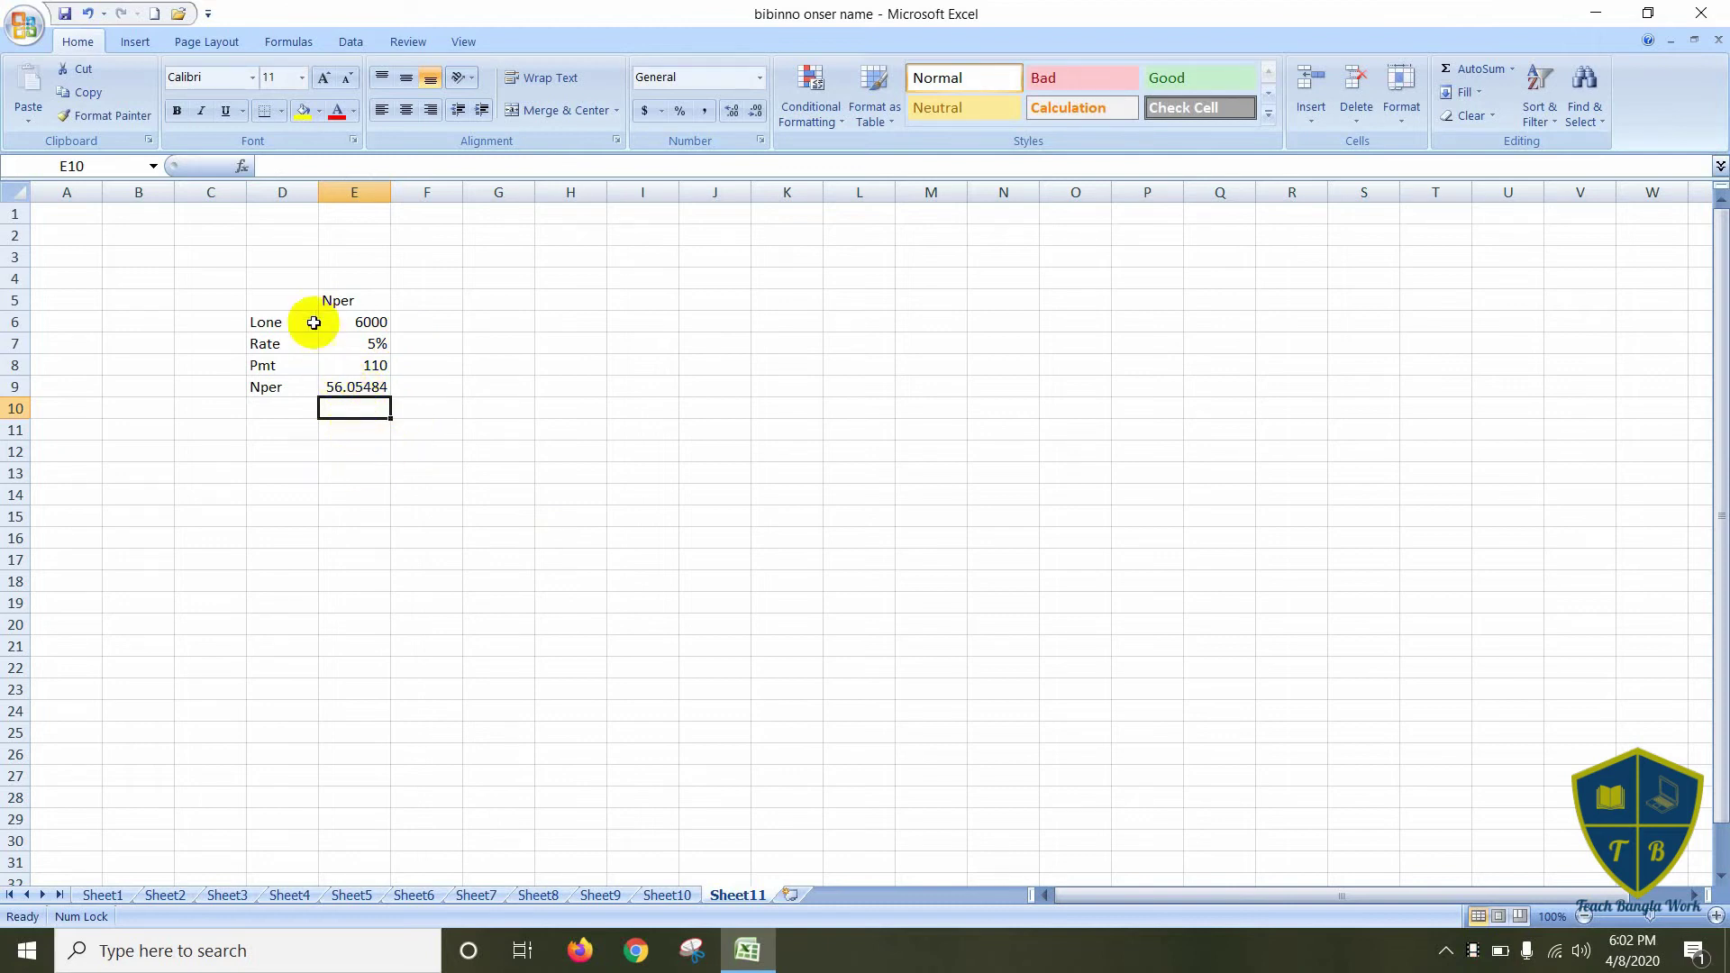
- Copy the Lone, Rate, Pmt, Nper labels from column D into column J
{"action": "left_click_drag", "start_coordinate": [271, 297], "coordinate": [367, 325]}
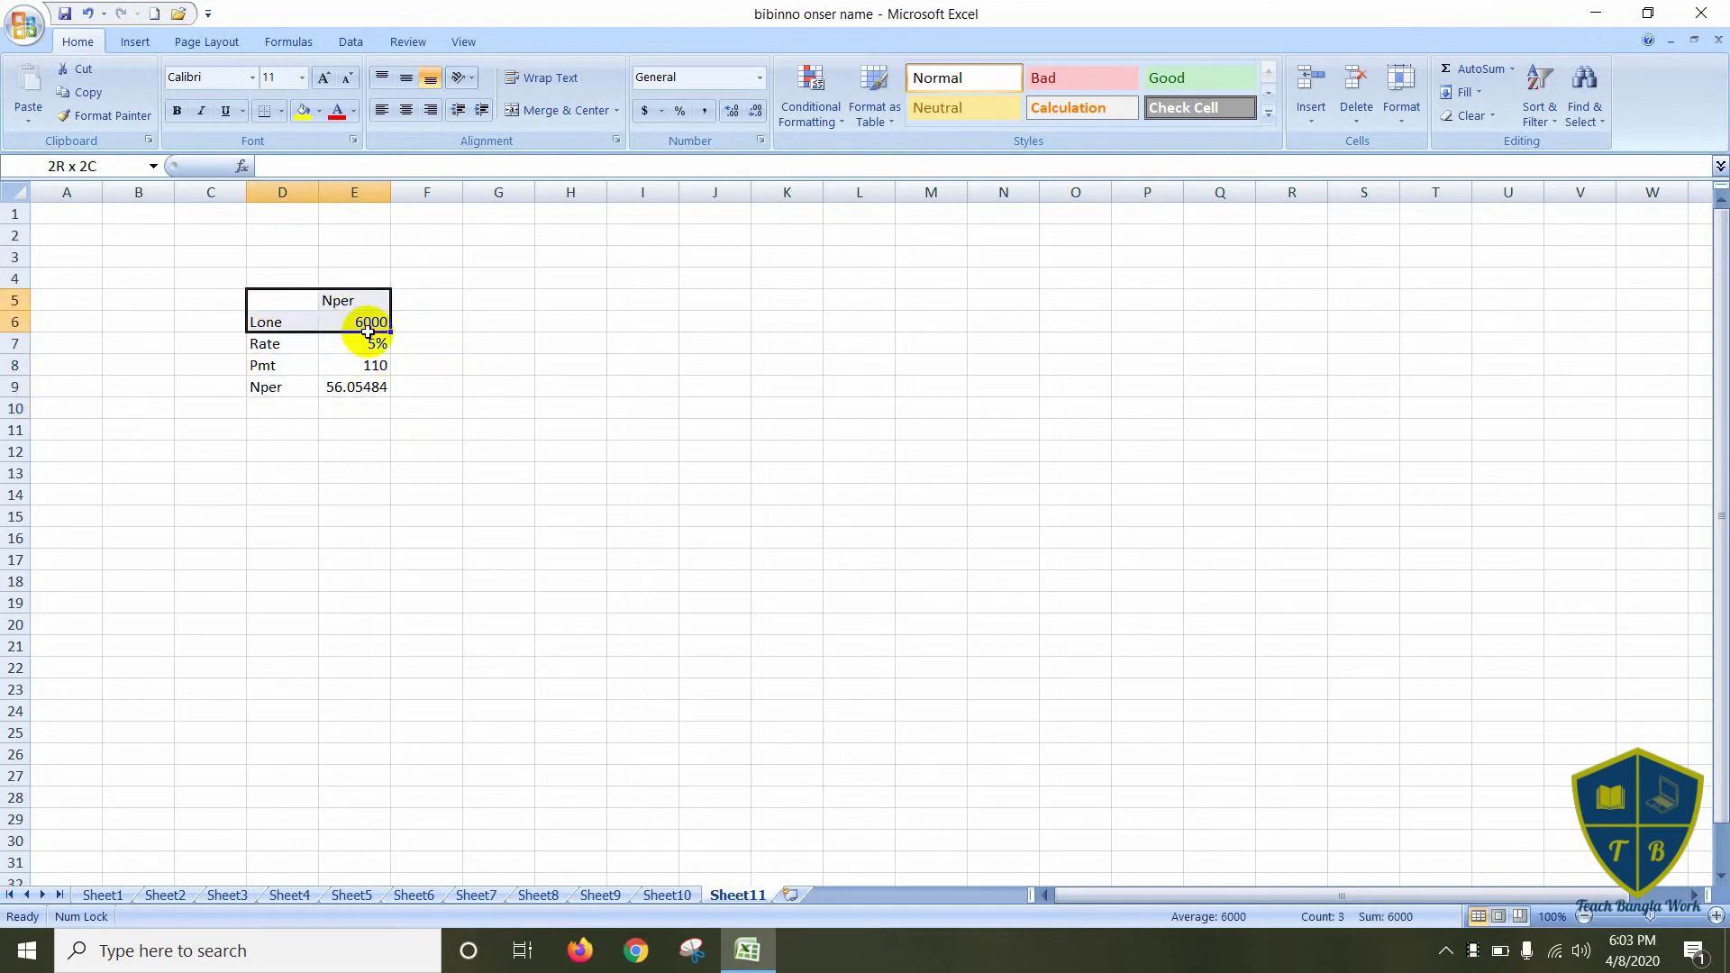
{"action": "left_click_drag", "start_coordinate": [289, 293], "coordinate": [279, 398]}
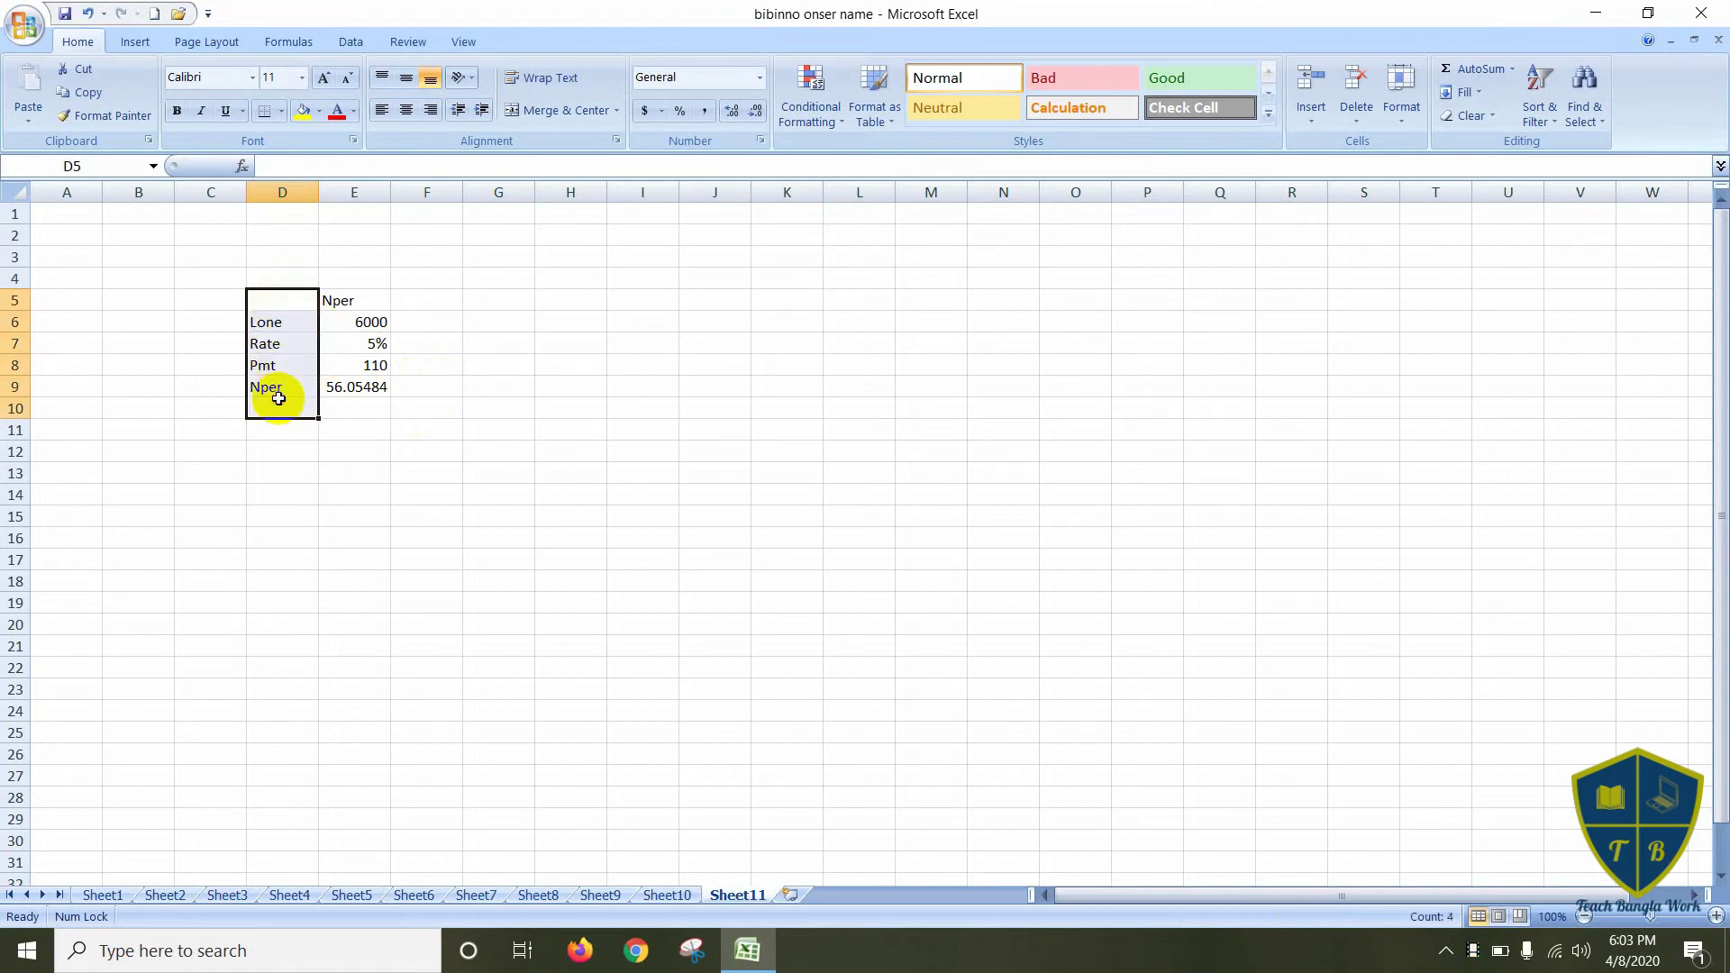
{"action": "key", "text": "ctrl+c"}
{"action": "left_click", "coordinate": [709, 298]}
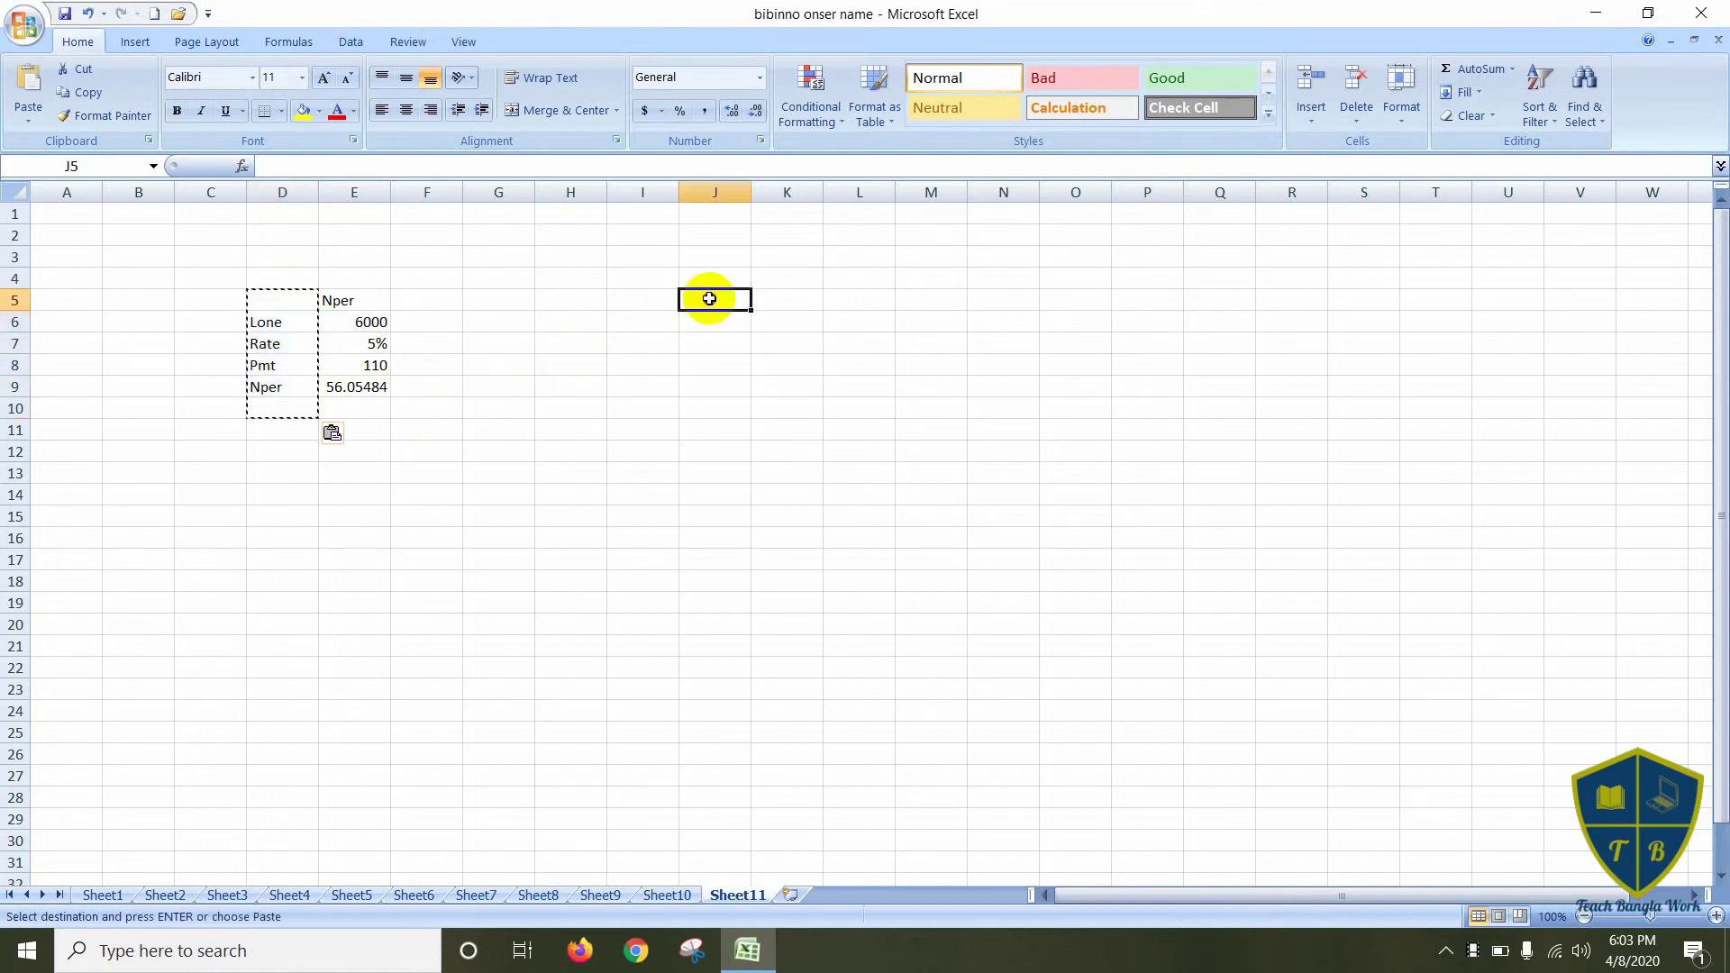
{"action": "key", "text": "ctrl+v"}
- Copy the Nper heading from E5 into K5
{"action": "left_click", "coordinate": [354, 301]}
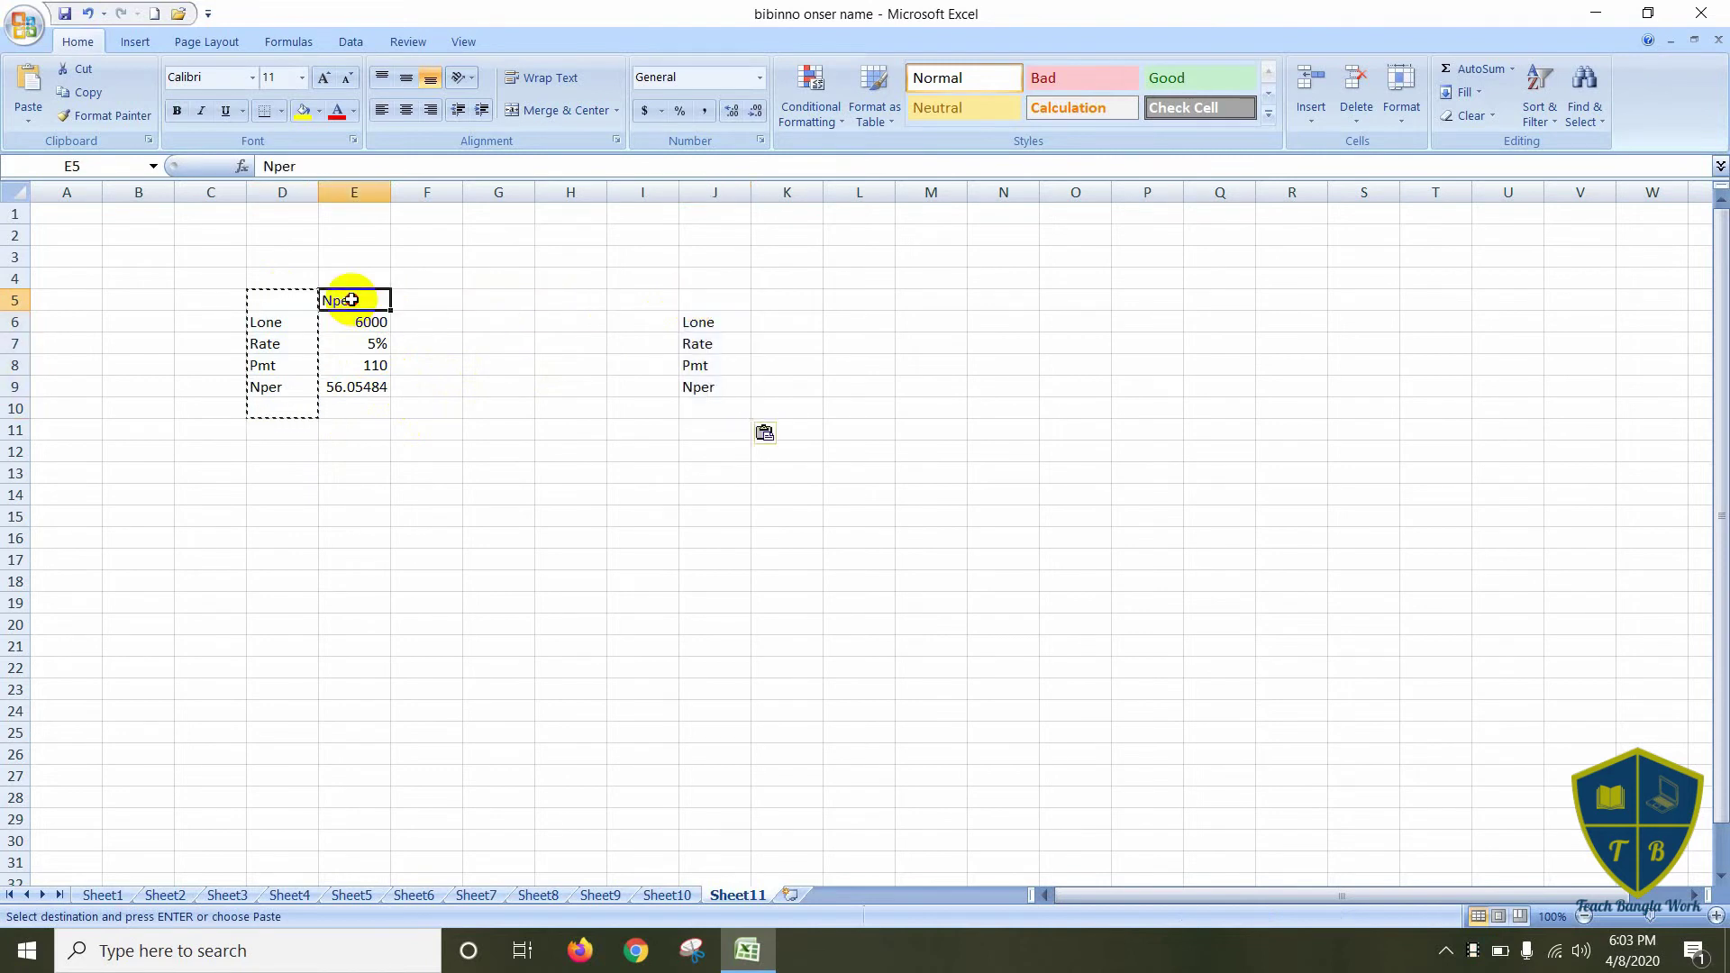
{"action": "key", "text": "ctrl+c"}
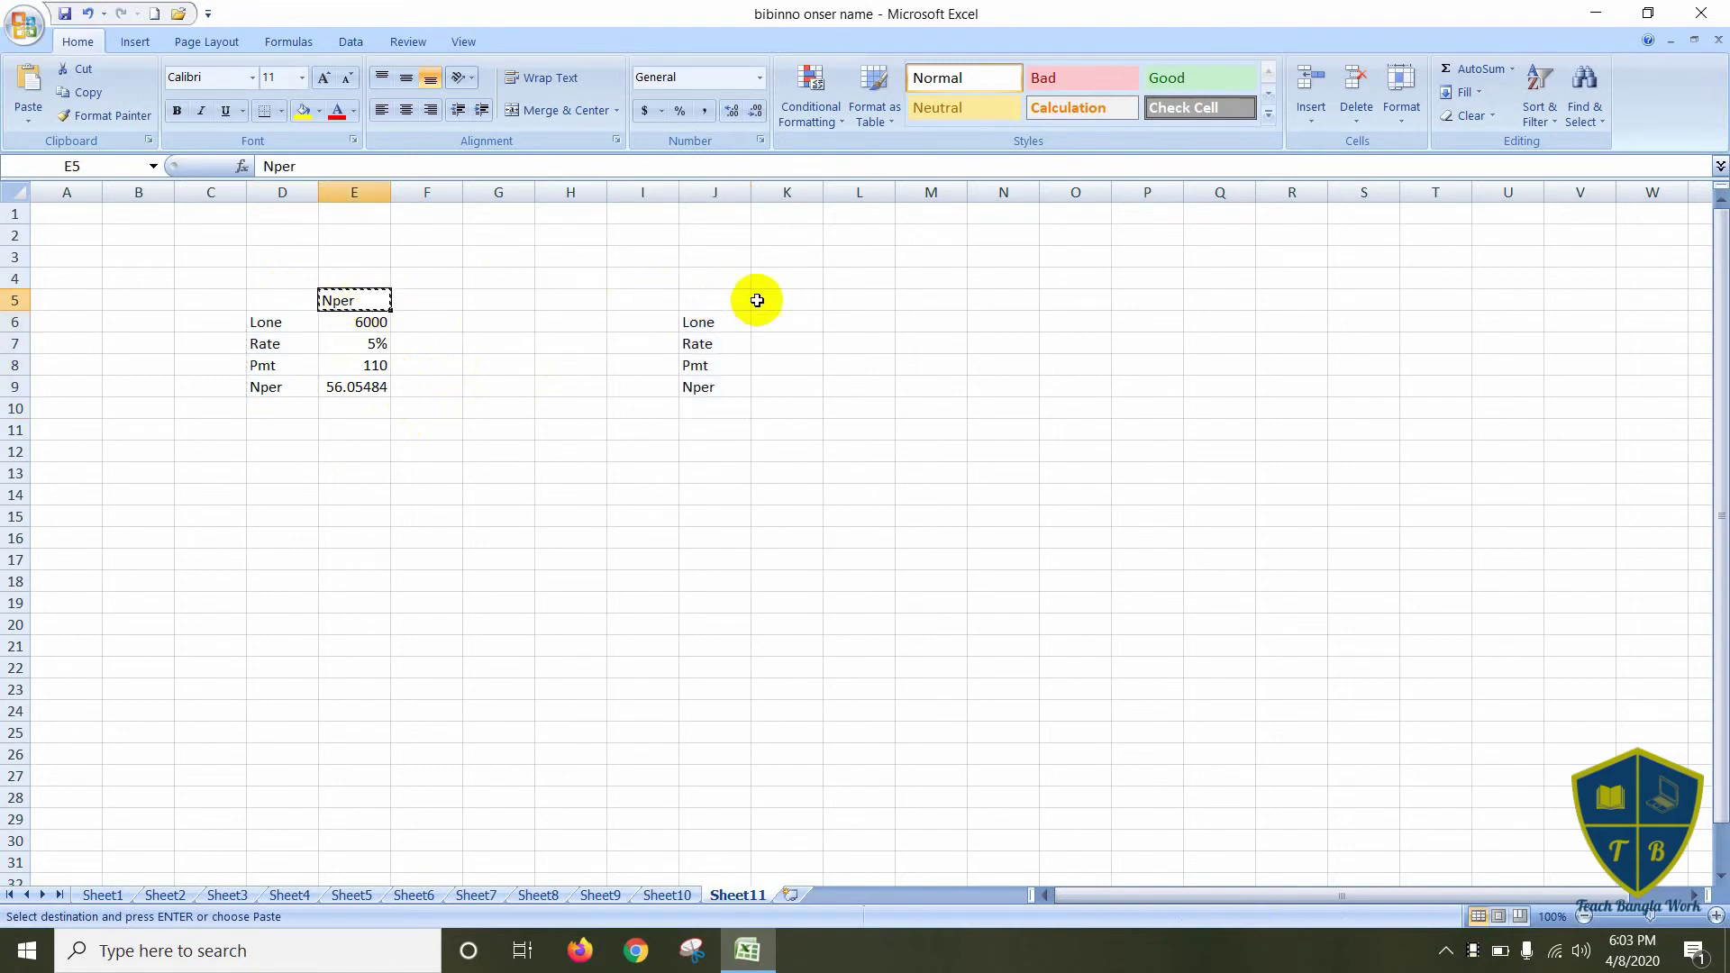
{"action": "left_click", "coordinate": [783, 299]}
{"action": "key", "text": "ctrl+v"}
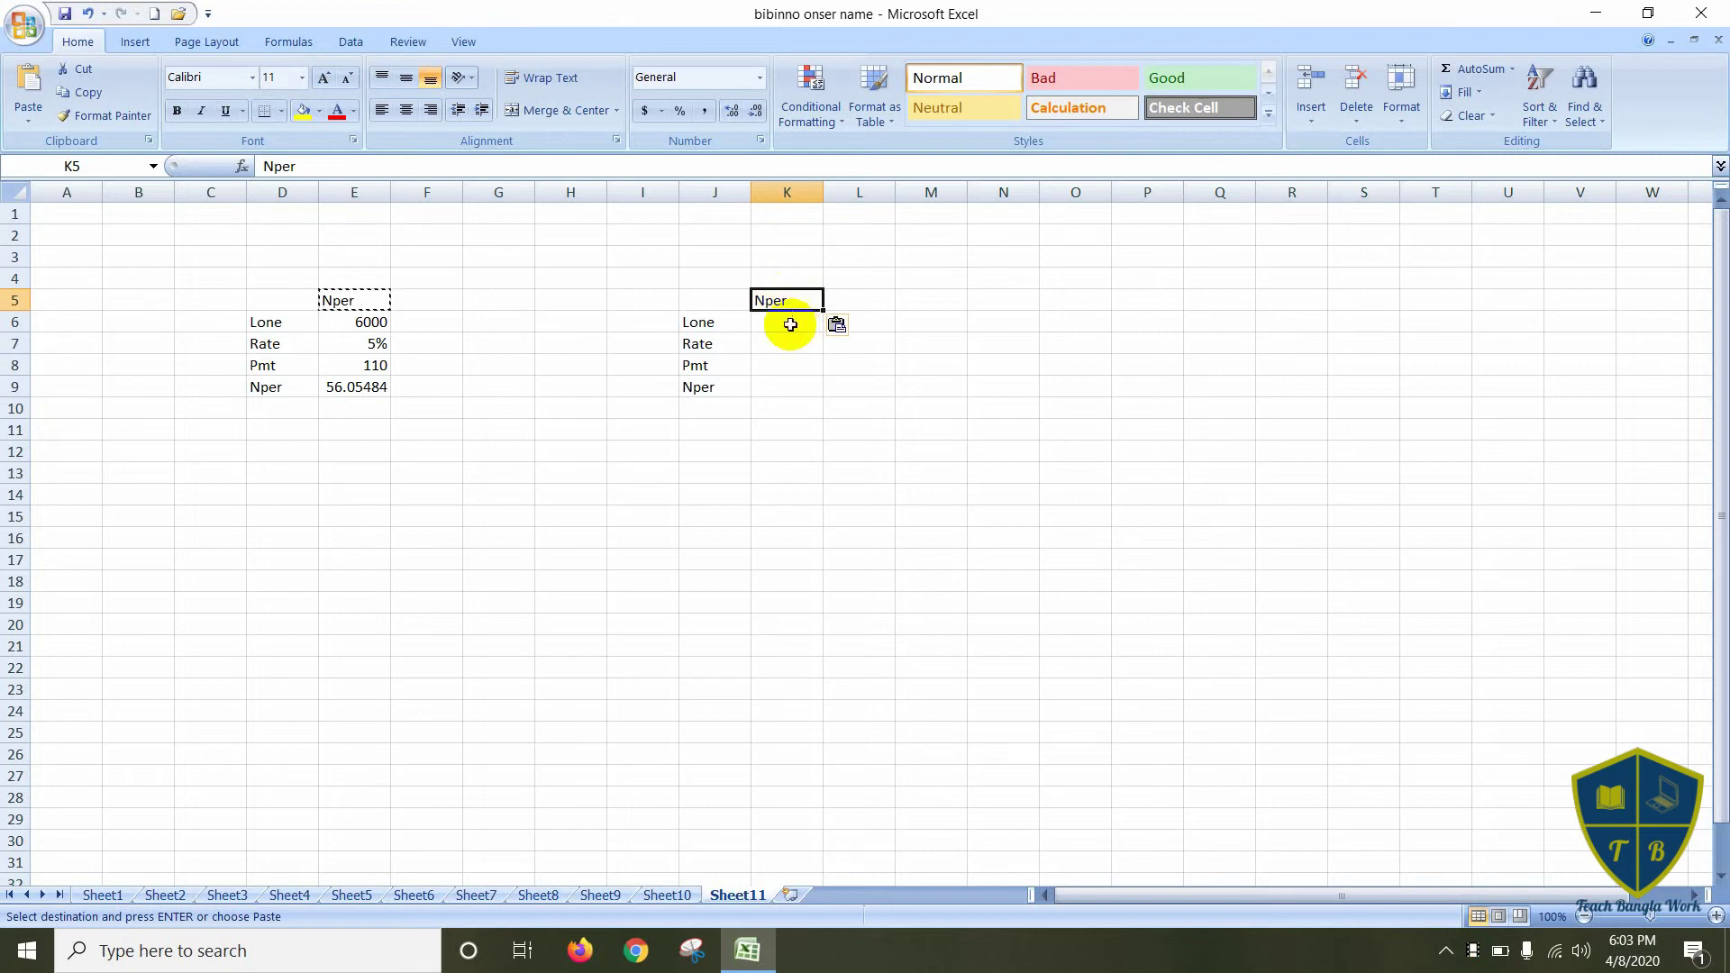
{"action": "left_click", "coordinate": [786, 322]}
- Fill the second table with loan 60000, rate 10% and payment 1000 in K6:K8
{"action": "left_click", "coordinate": [784, 365]}
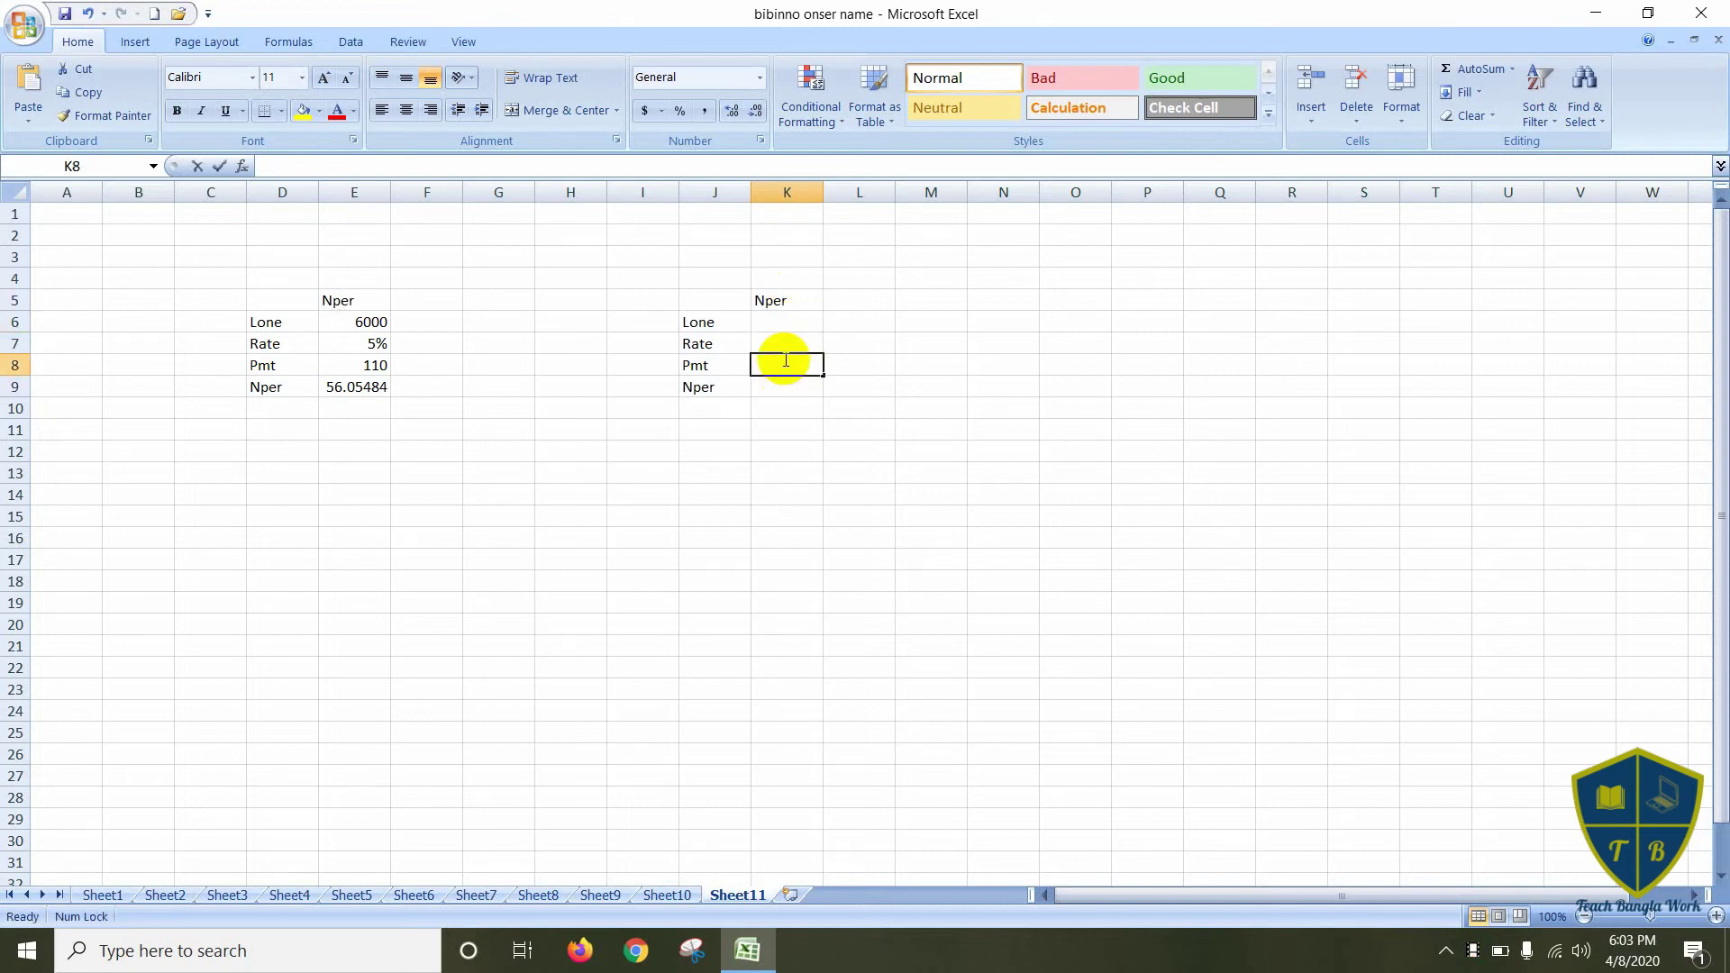
{"action": "left_click", "coordinate": [784, 322]}
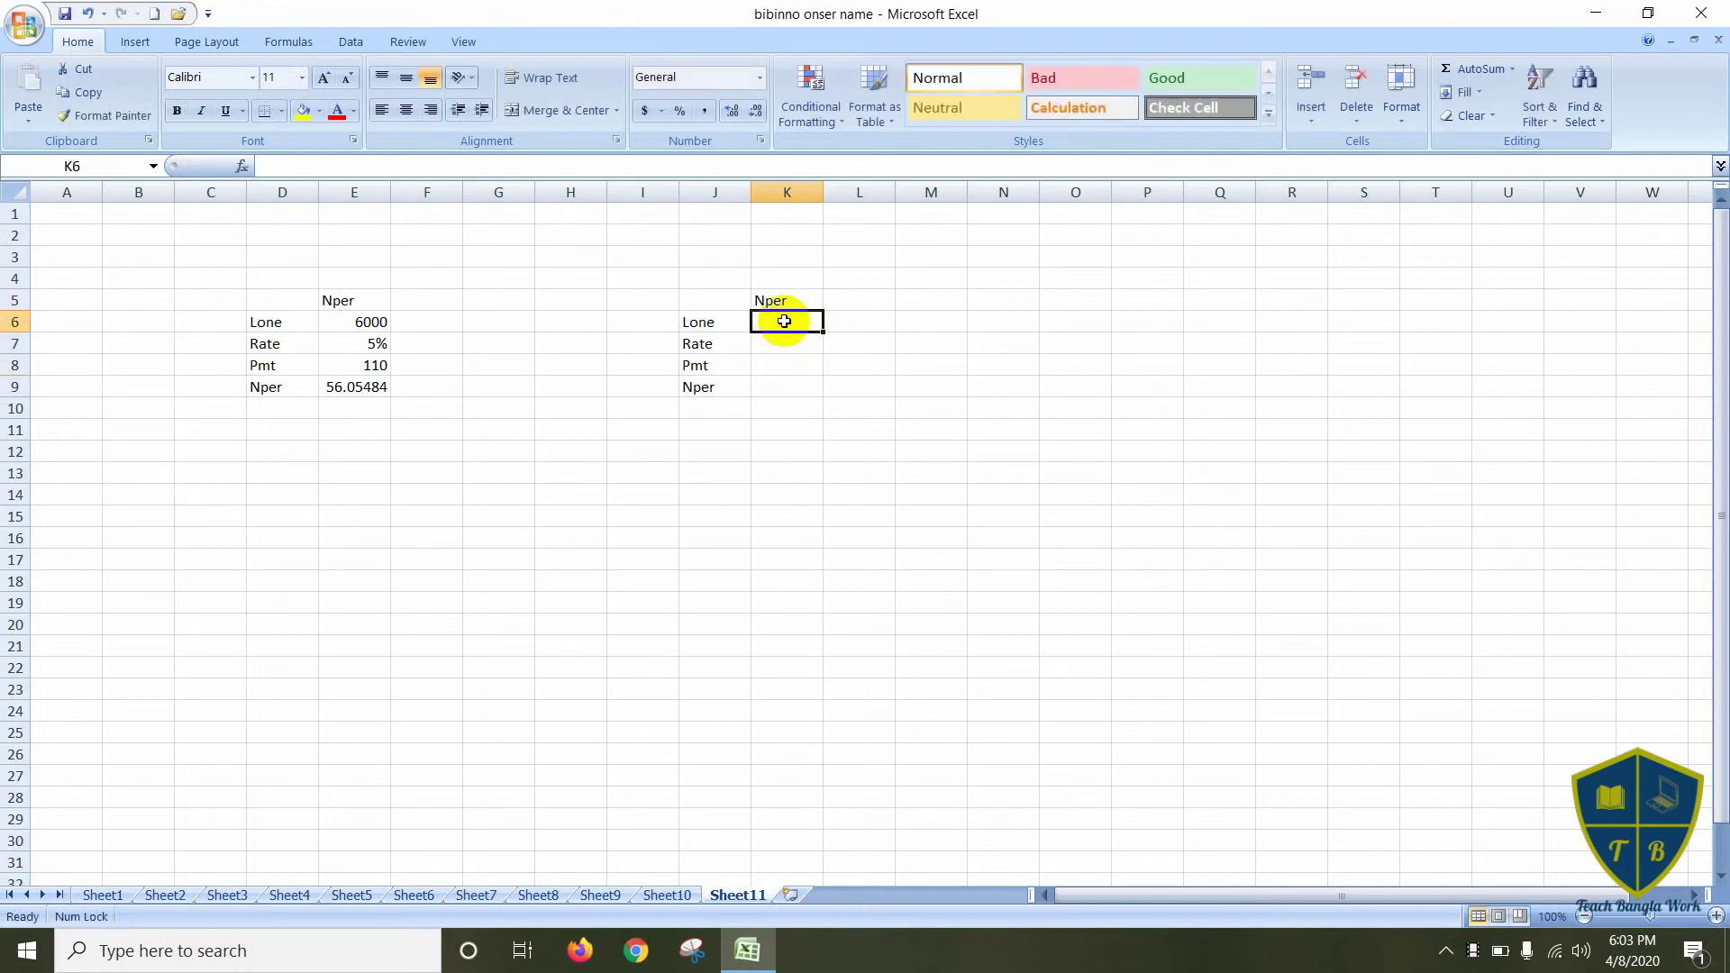
{"action": "type", "text": "60000"}
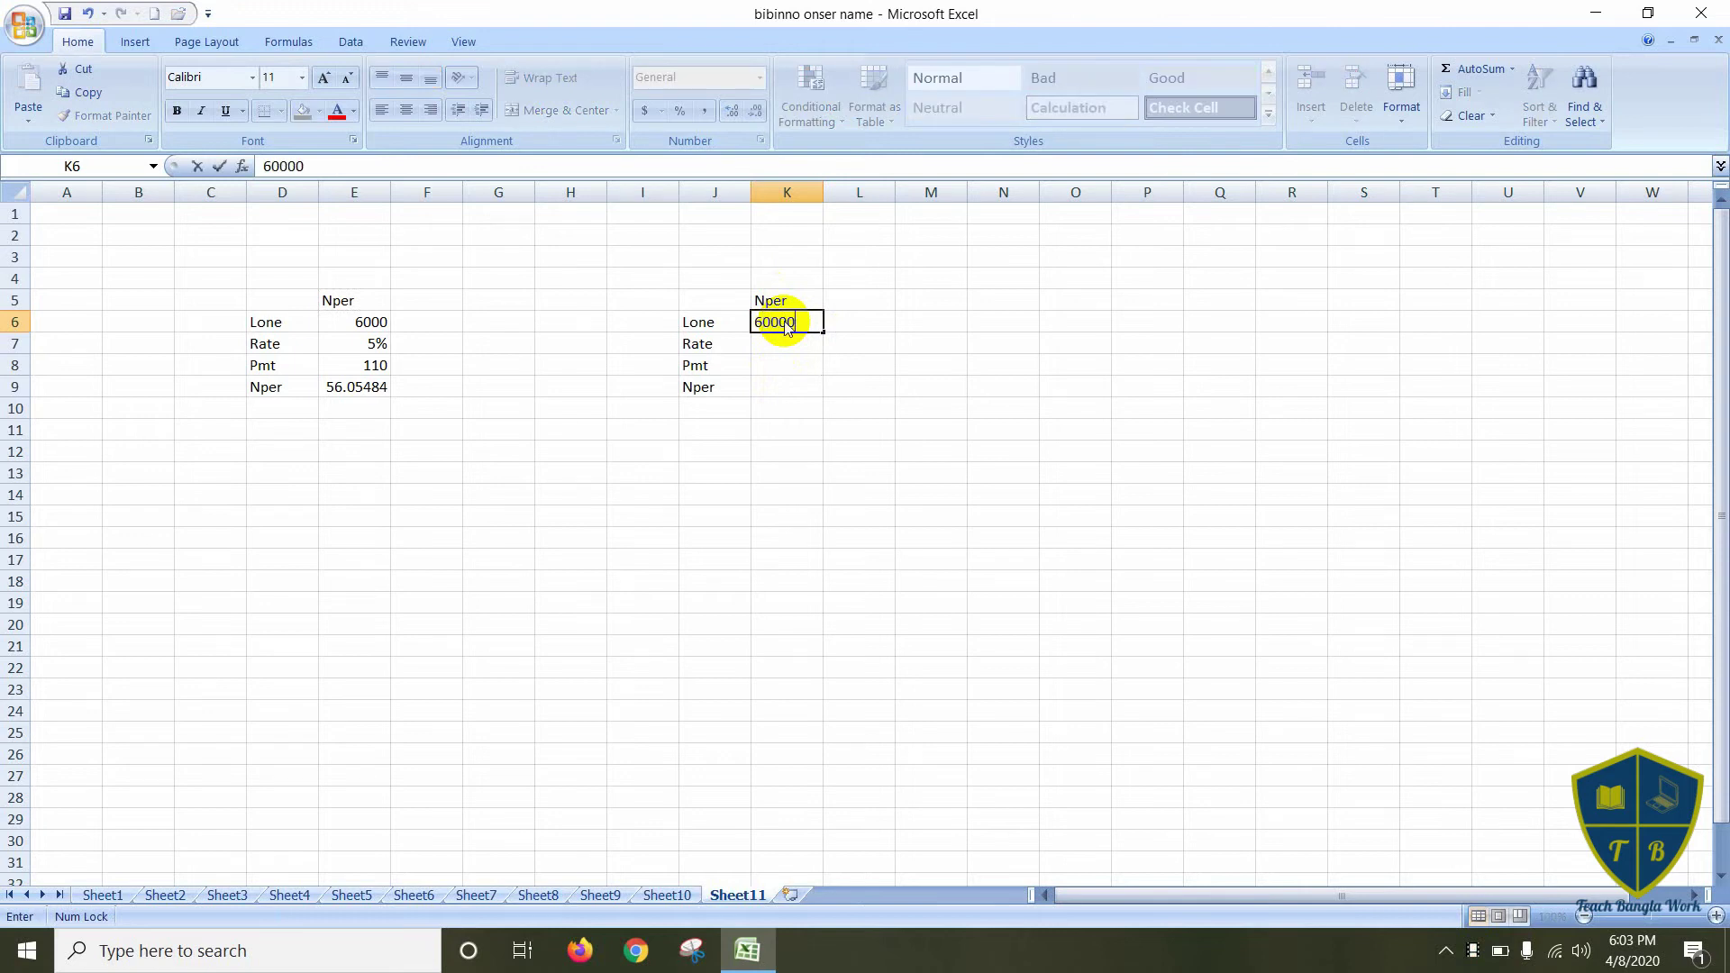
{"action": "left_click", "coordinate": [778, 352]}
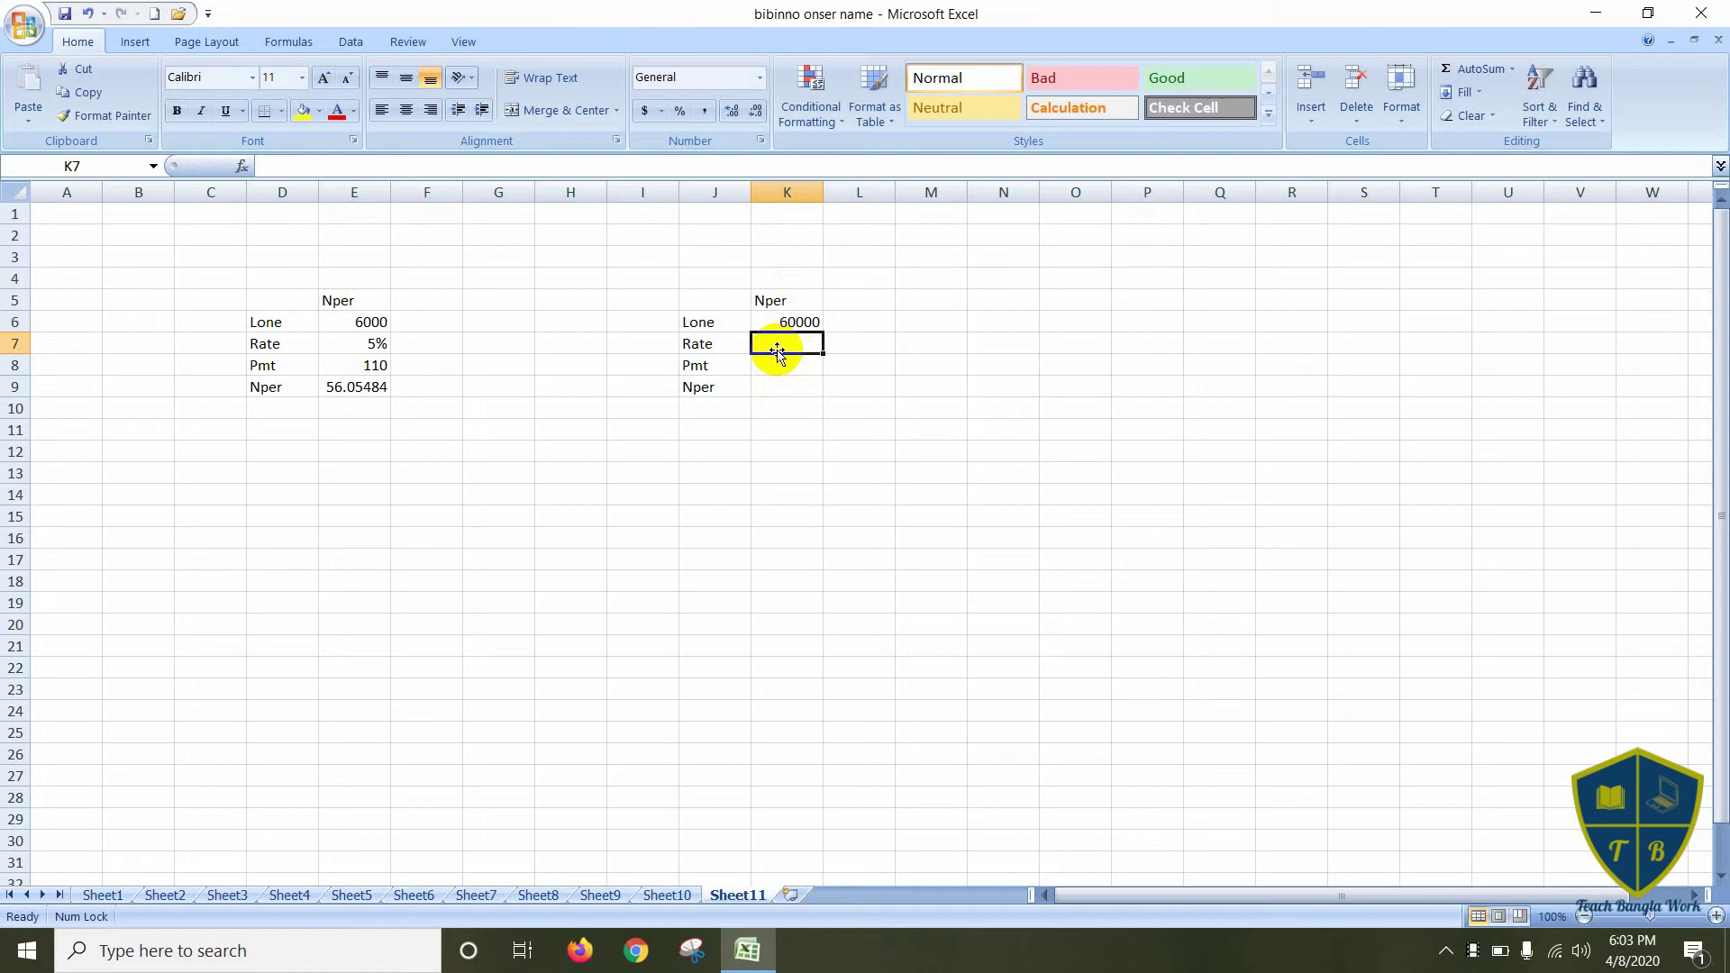
{"action": "type", "text": "10%"}
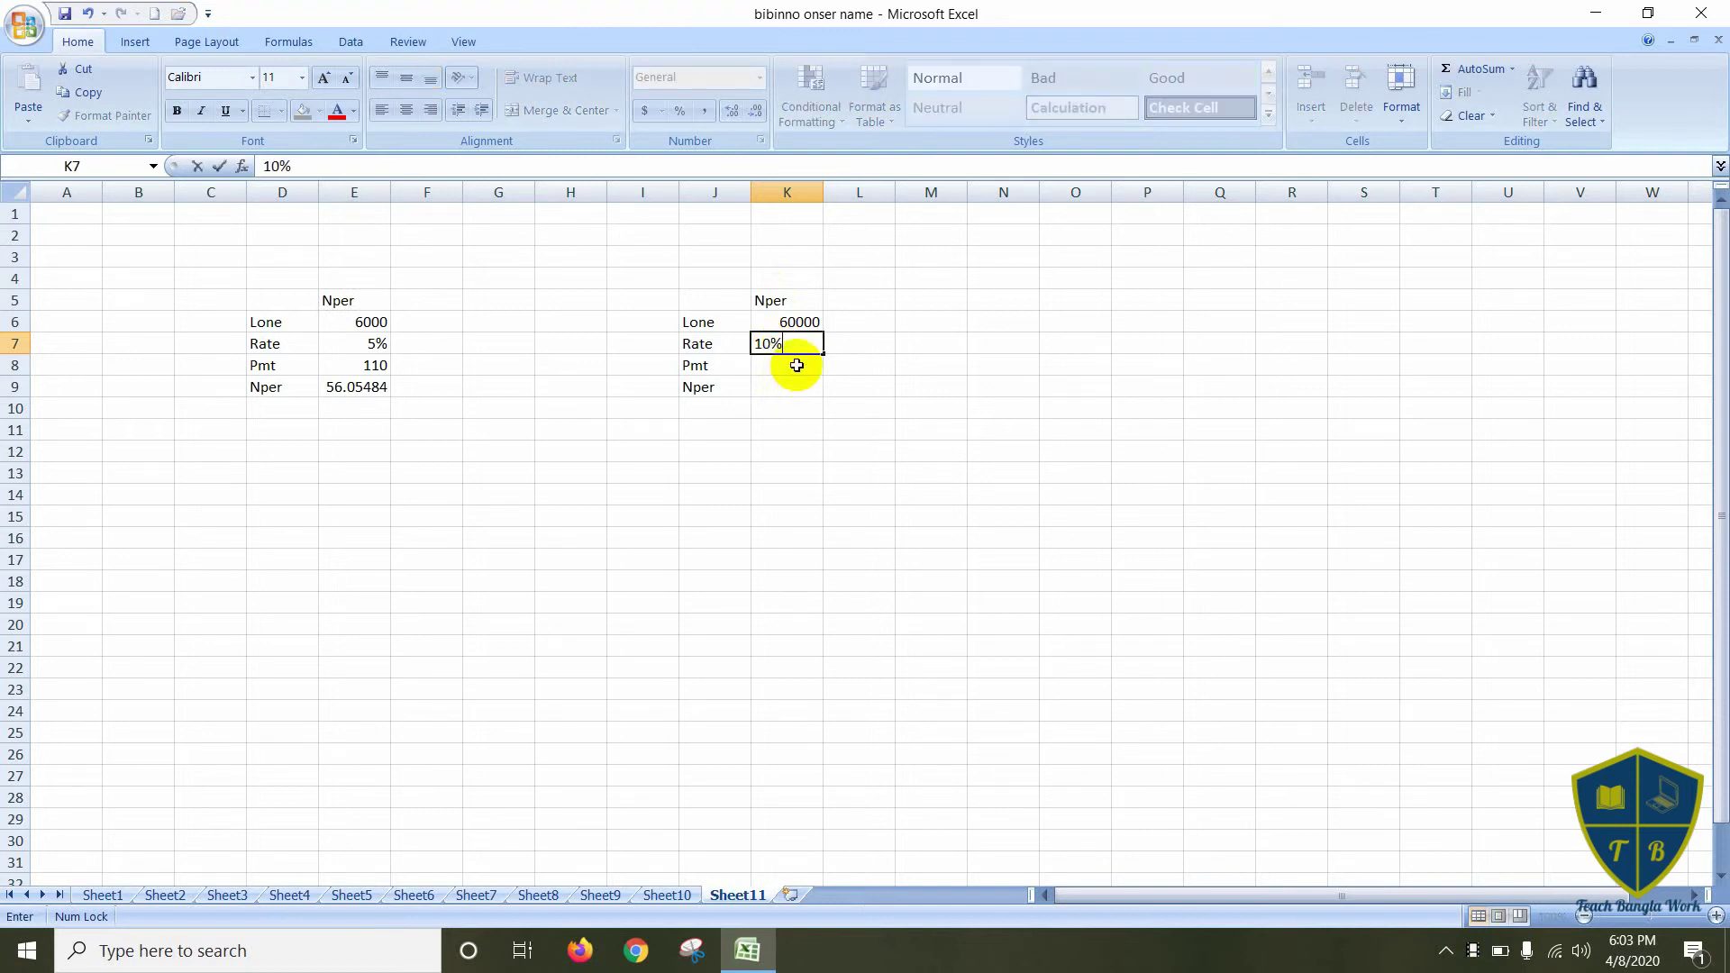
{"action": "left_click", "coordinate": [797, 365]}
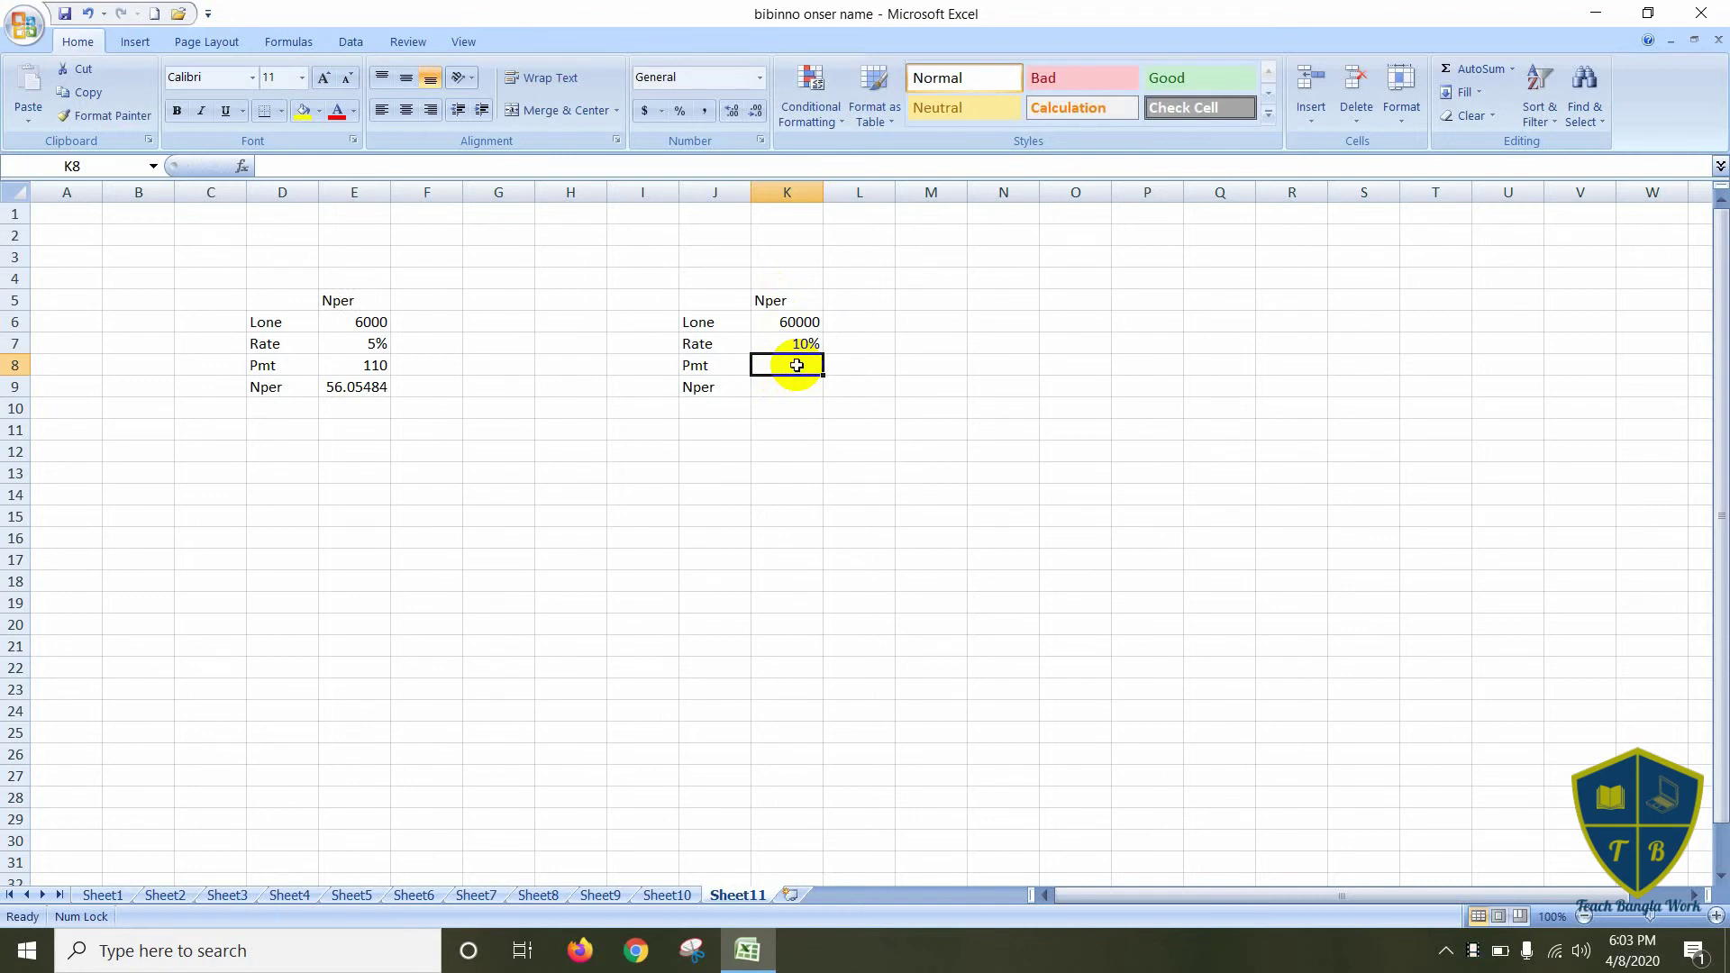
{"action": "type", "text": "500"}
{"action": "mouse_move", "coordinate": [797, 365]}
{"action": "left_mouse_down"}
{"action": "mouse_move", "coordinate": [812, 363]}
{"action": "mouse_move", "coordinate": [786, 372]}
{"action": "left_mouse_up"}
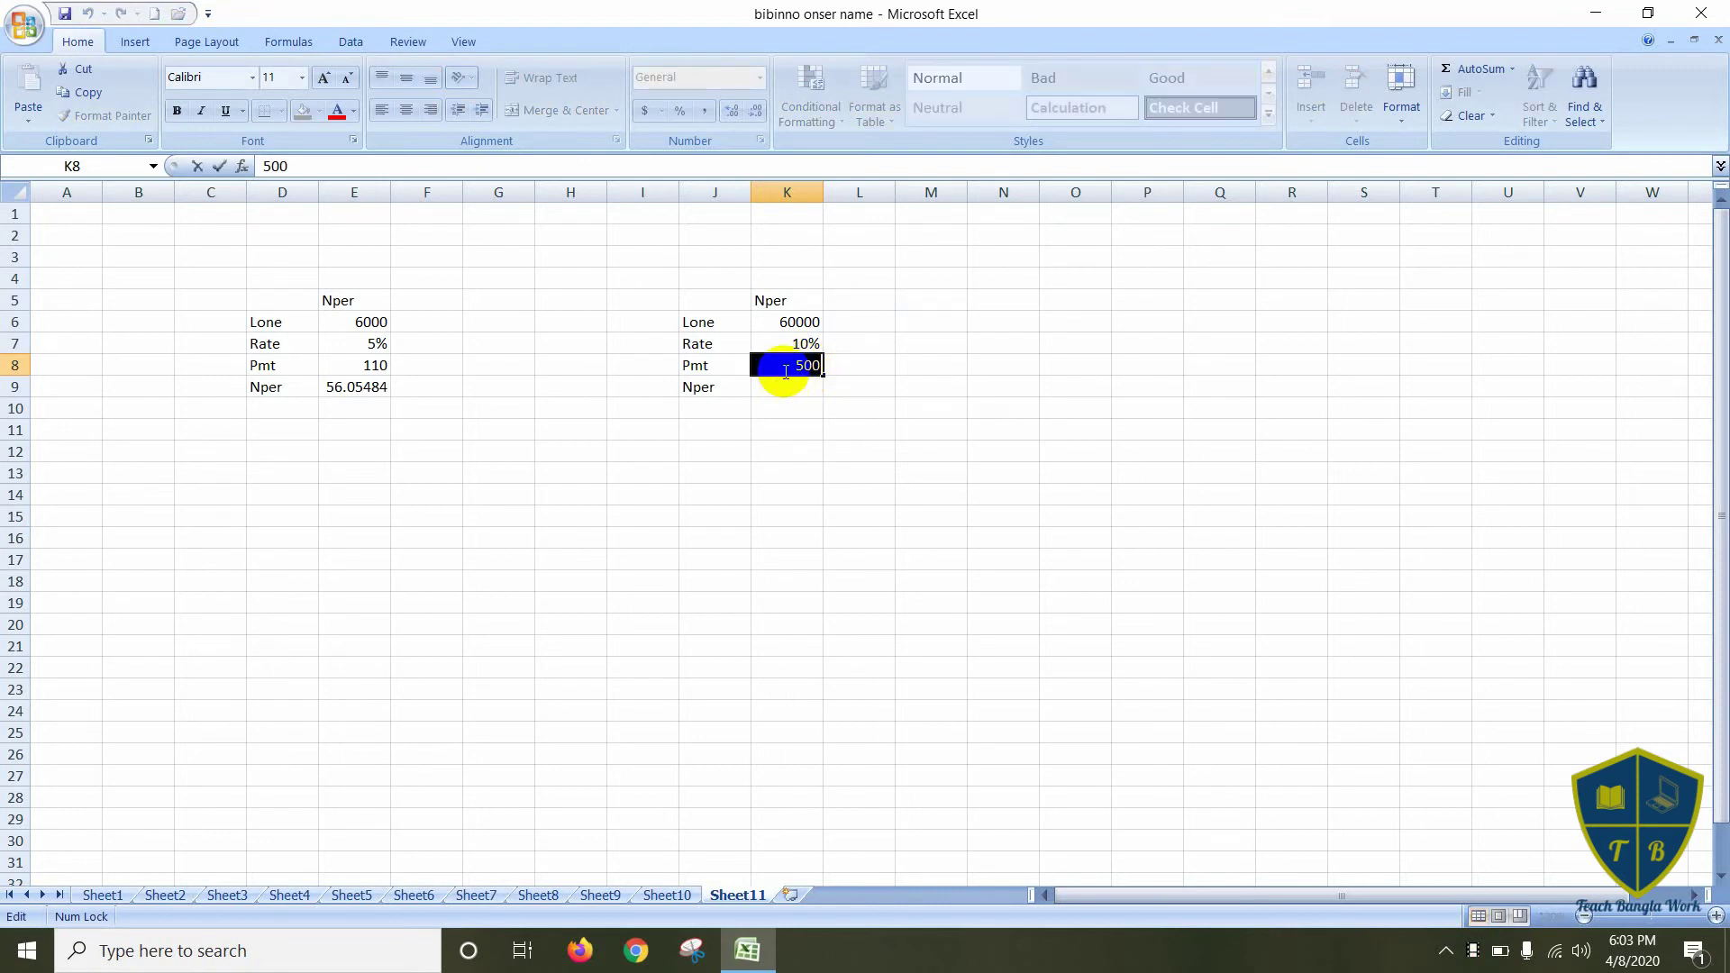
{"action": "type", "text": "1000"}
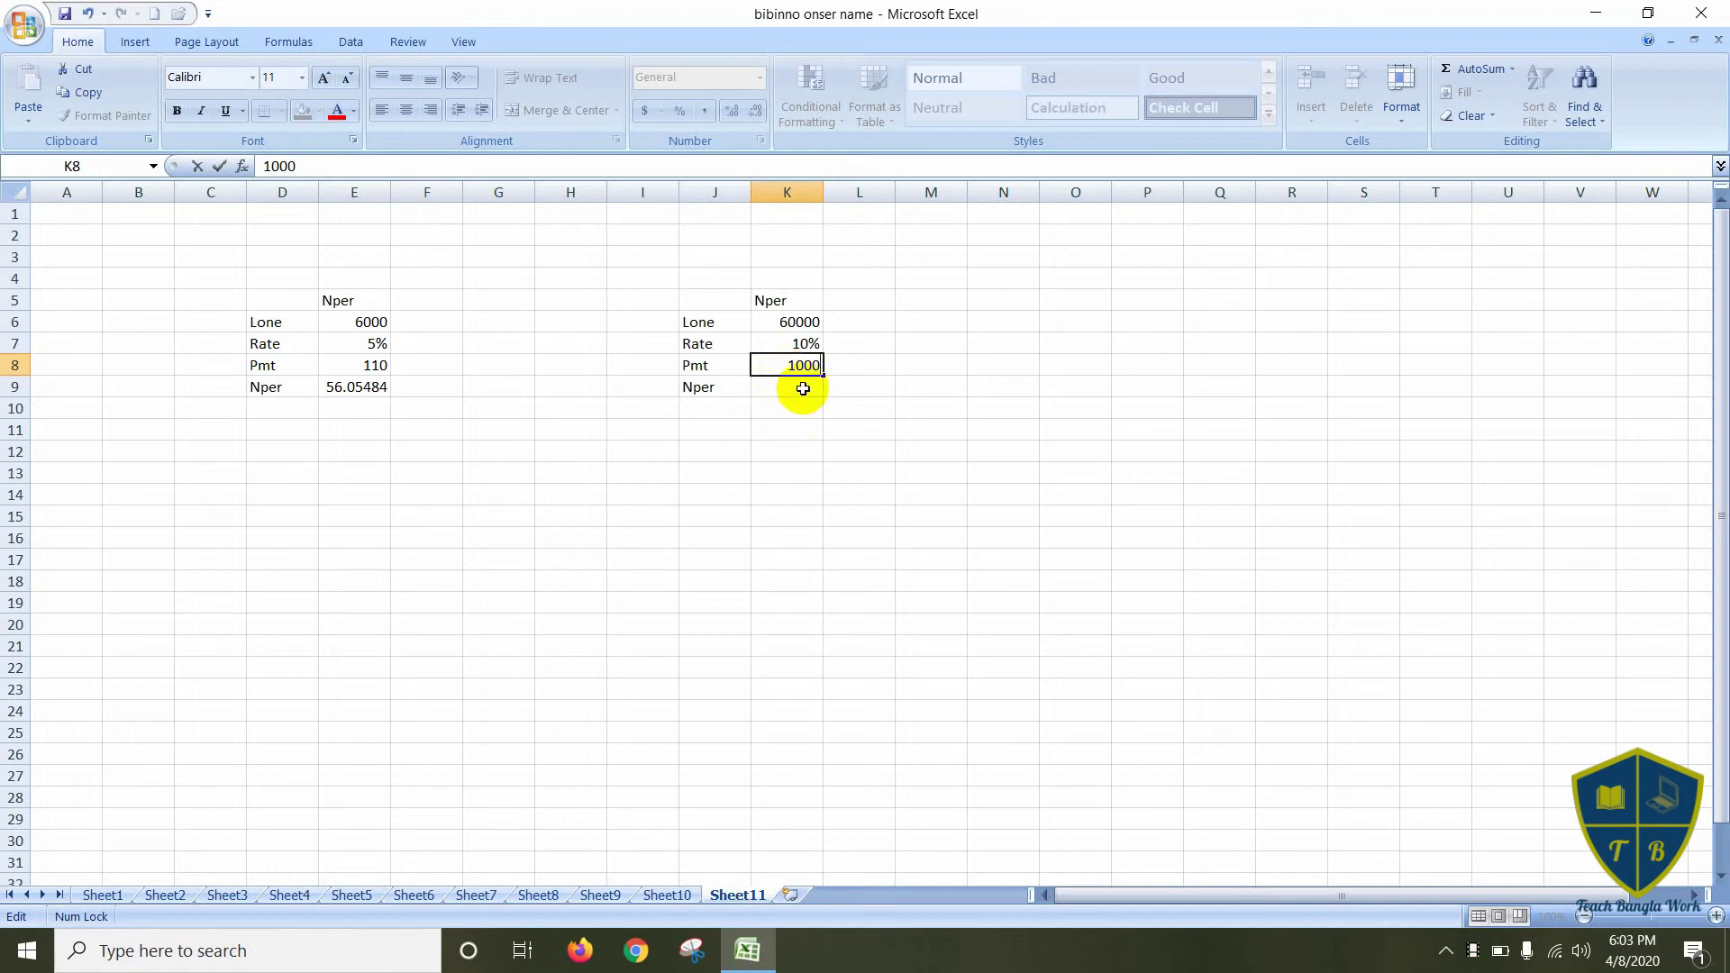
{"action": "left_click", "coordinate": [803, 385]}
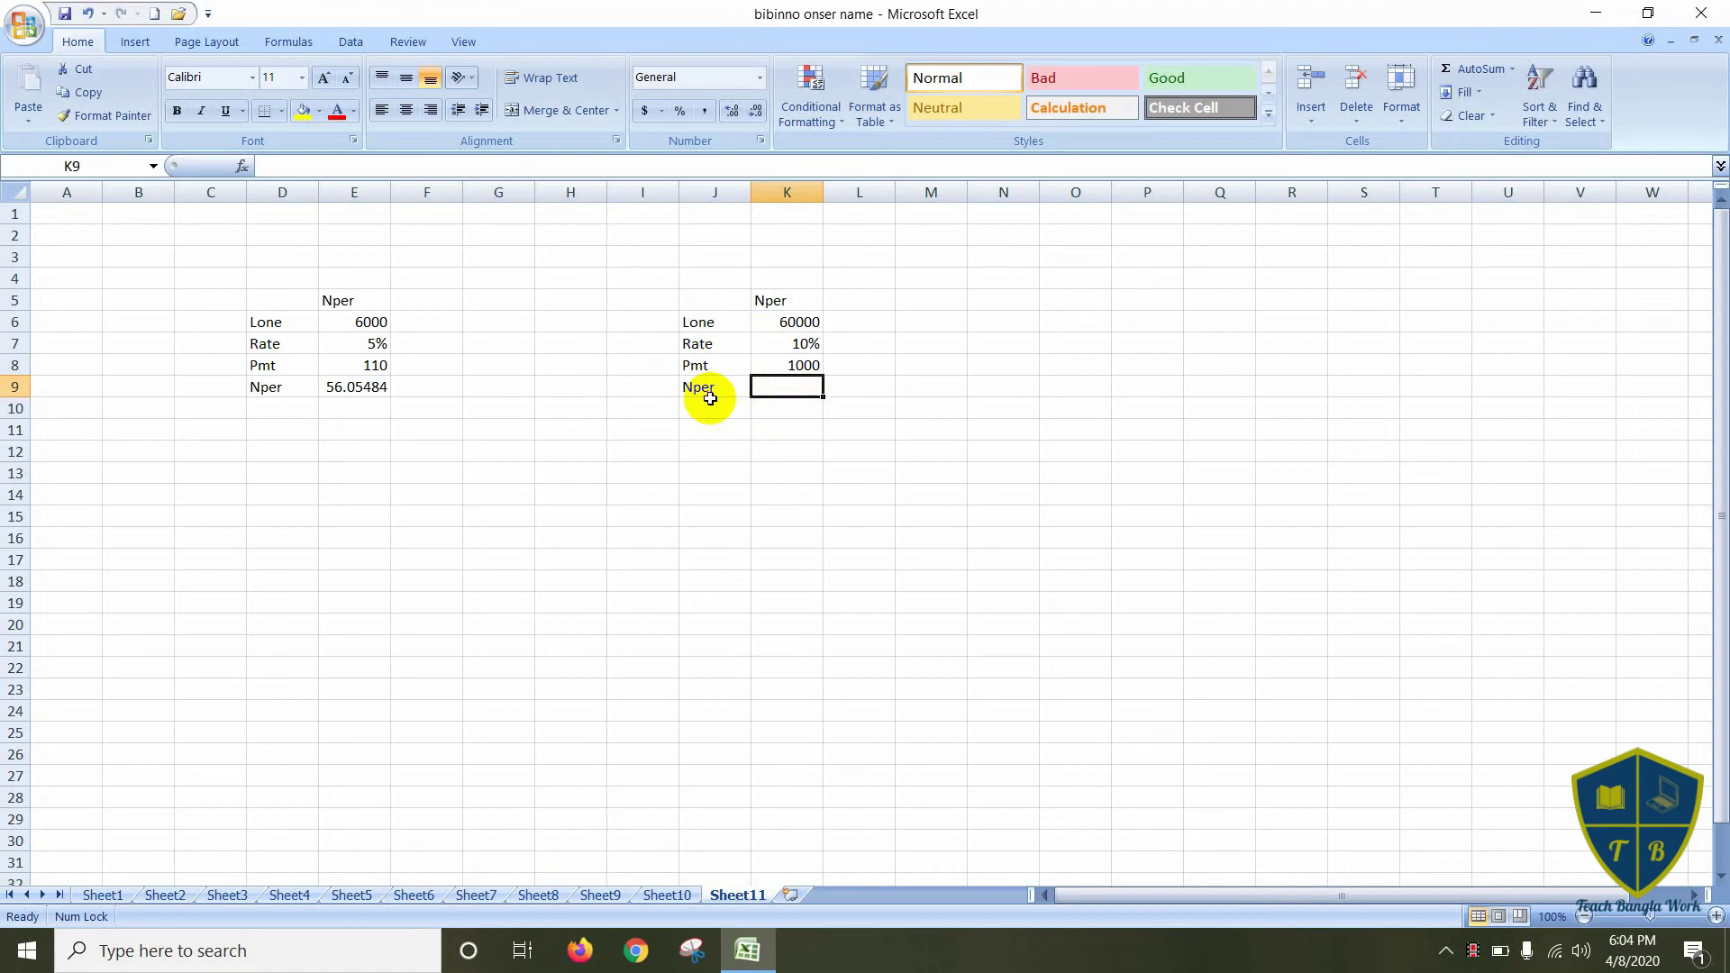
- Enter =nper(K7/12,-K8,K6) in K9, giving 83.52376 monthly payment periods
{"action": "type", "text": "="}
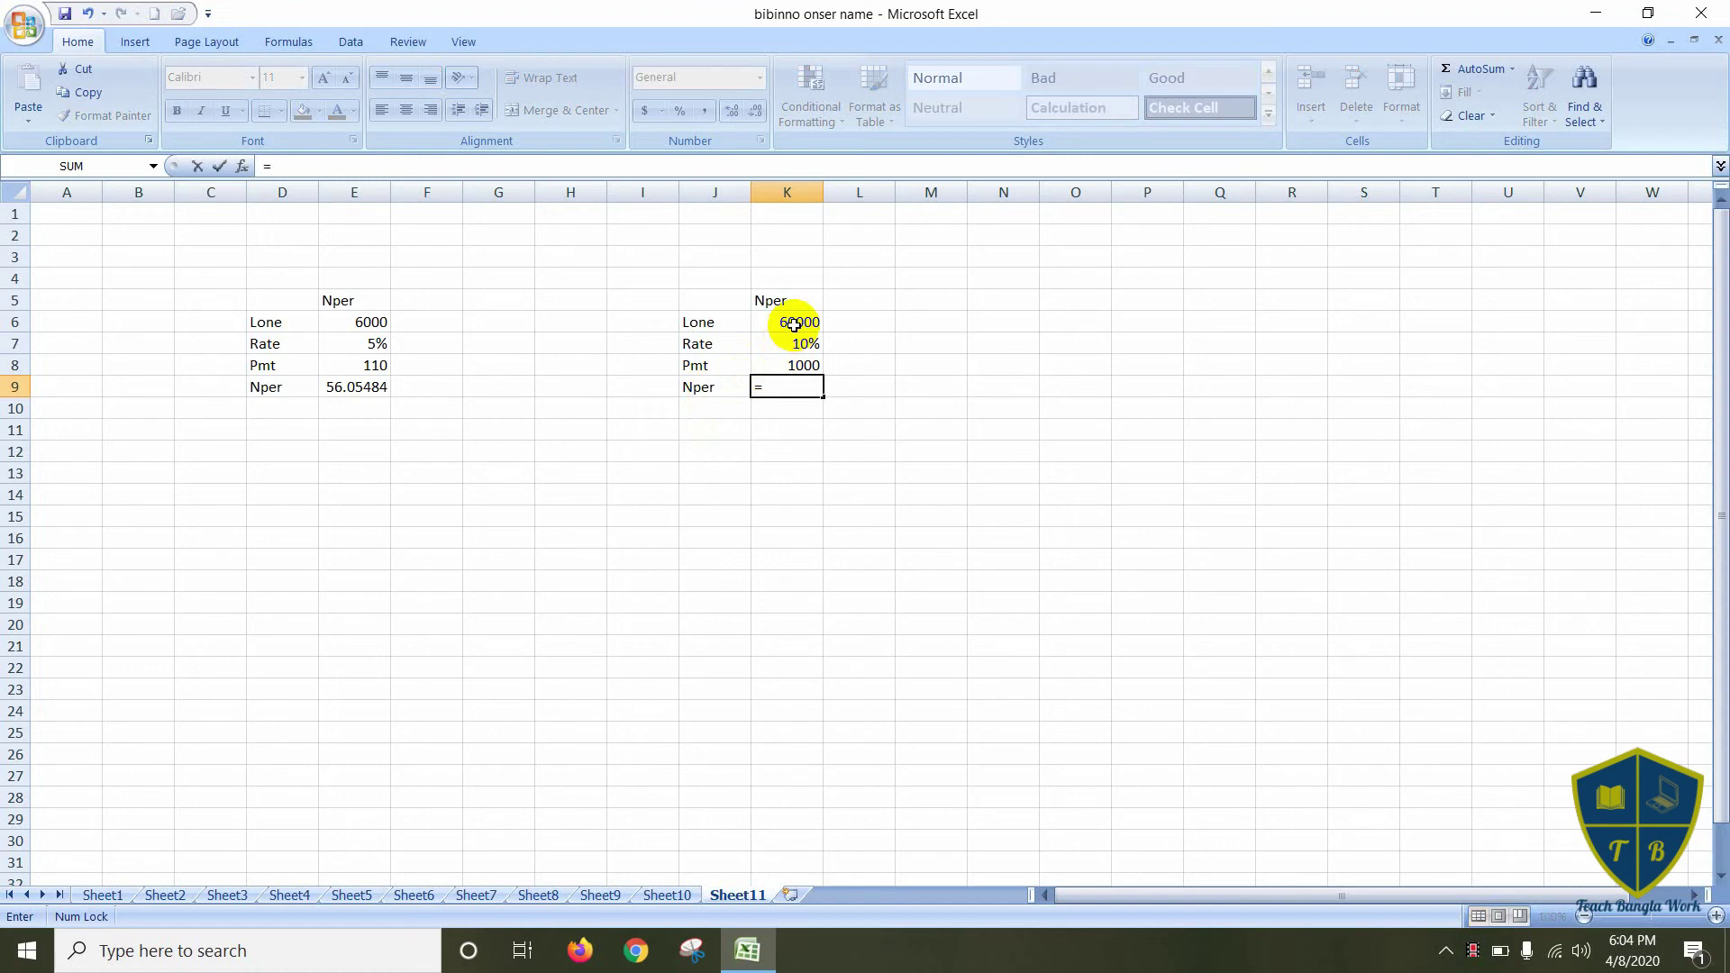
{"action": "type", "text": "nper"}
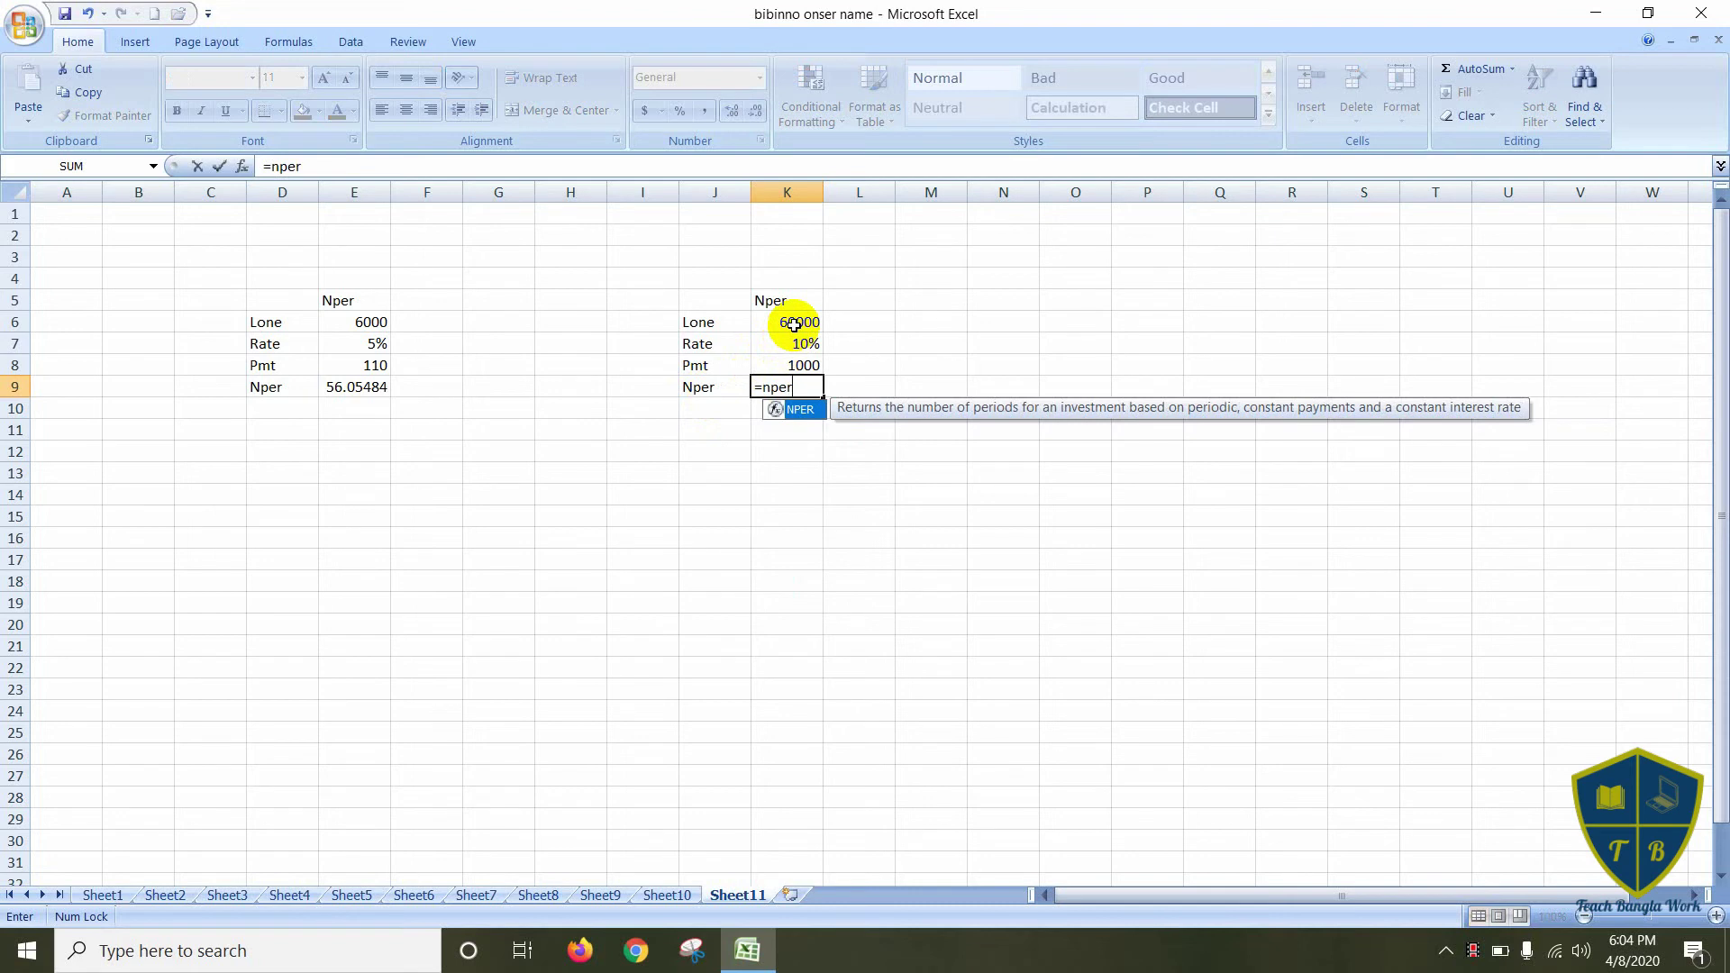
{"action": "type", "text": "("}
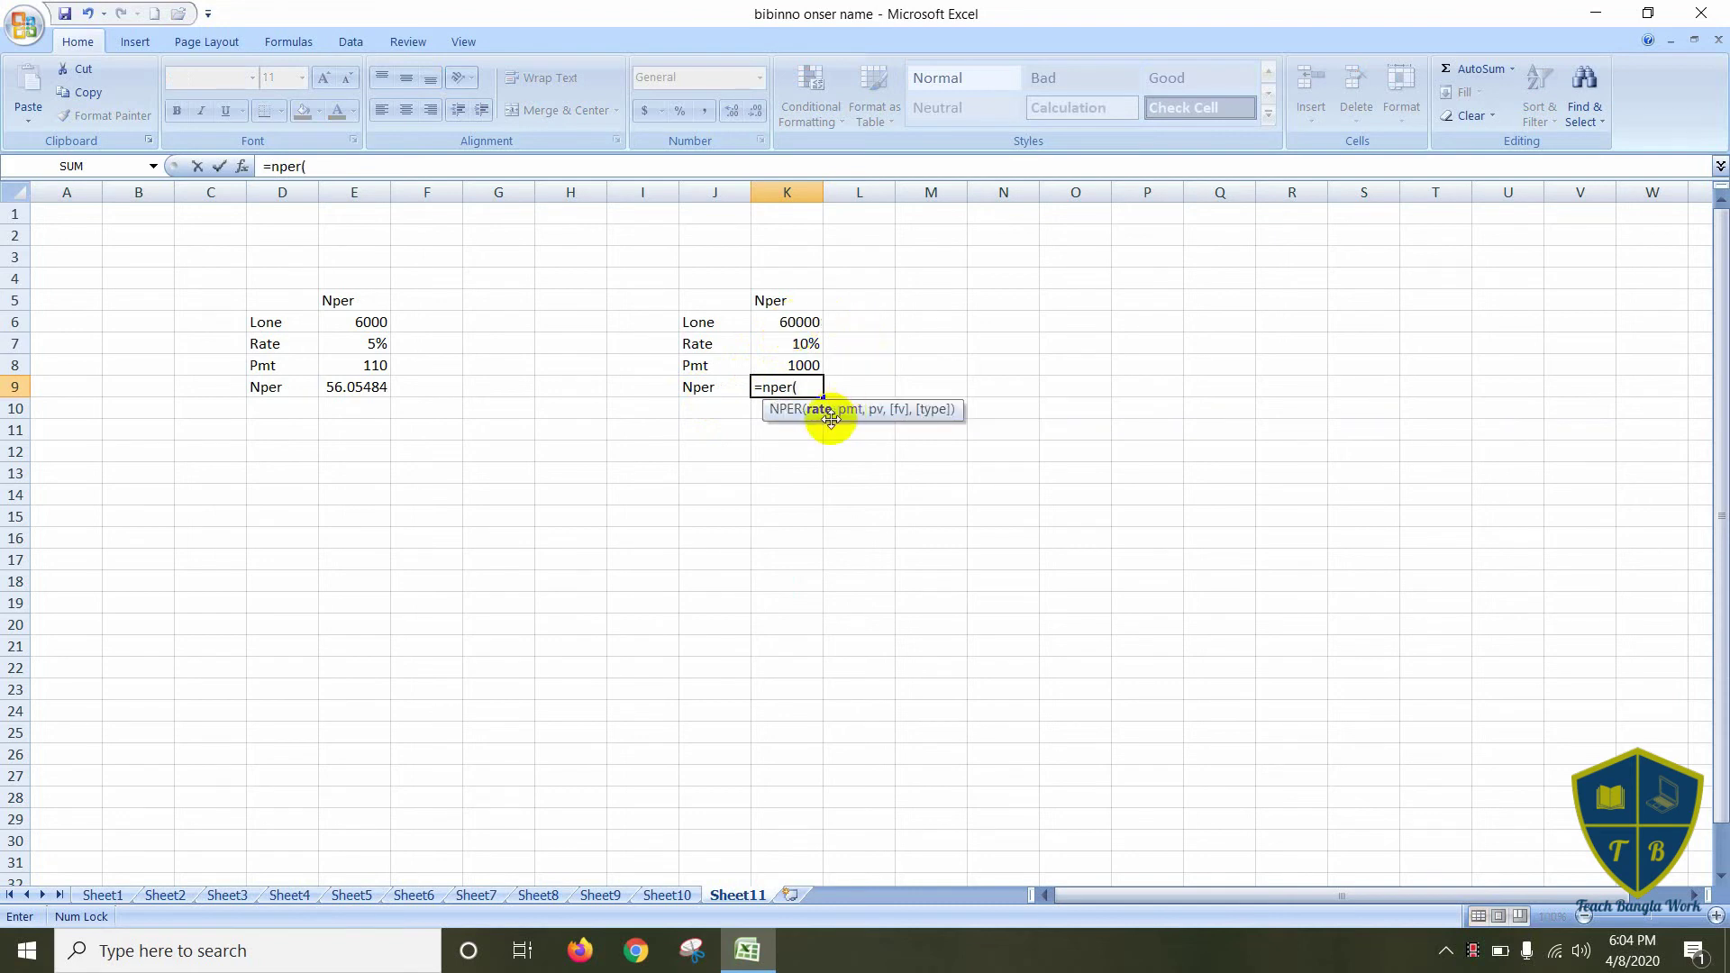
{"action": "left_click", "coordinate": [802, 343]}
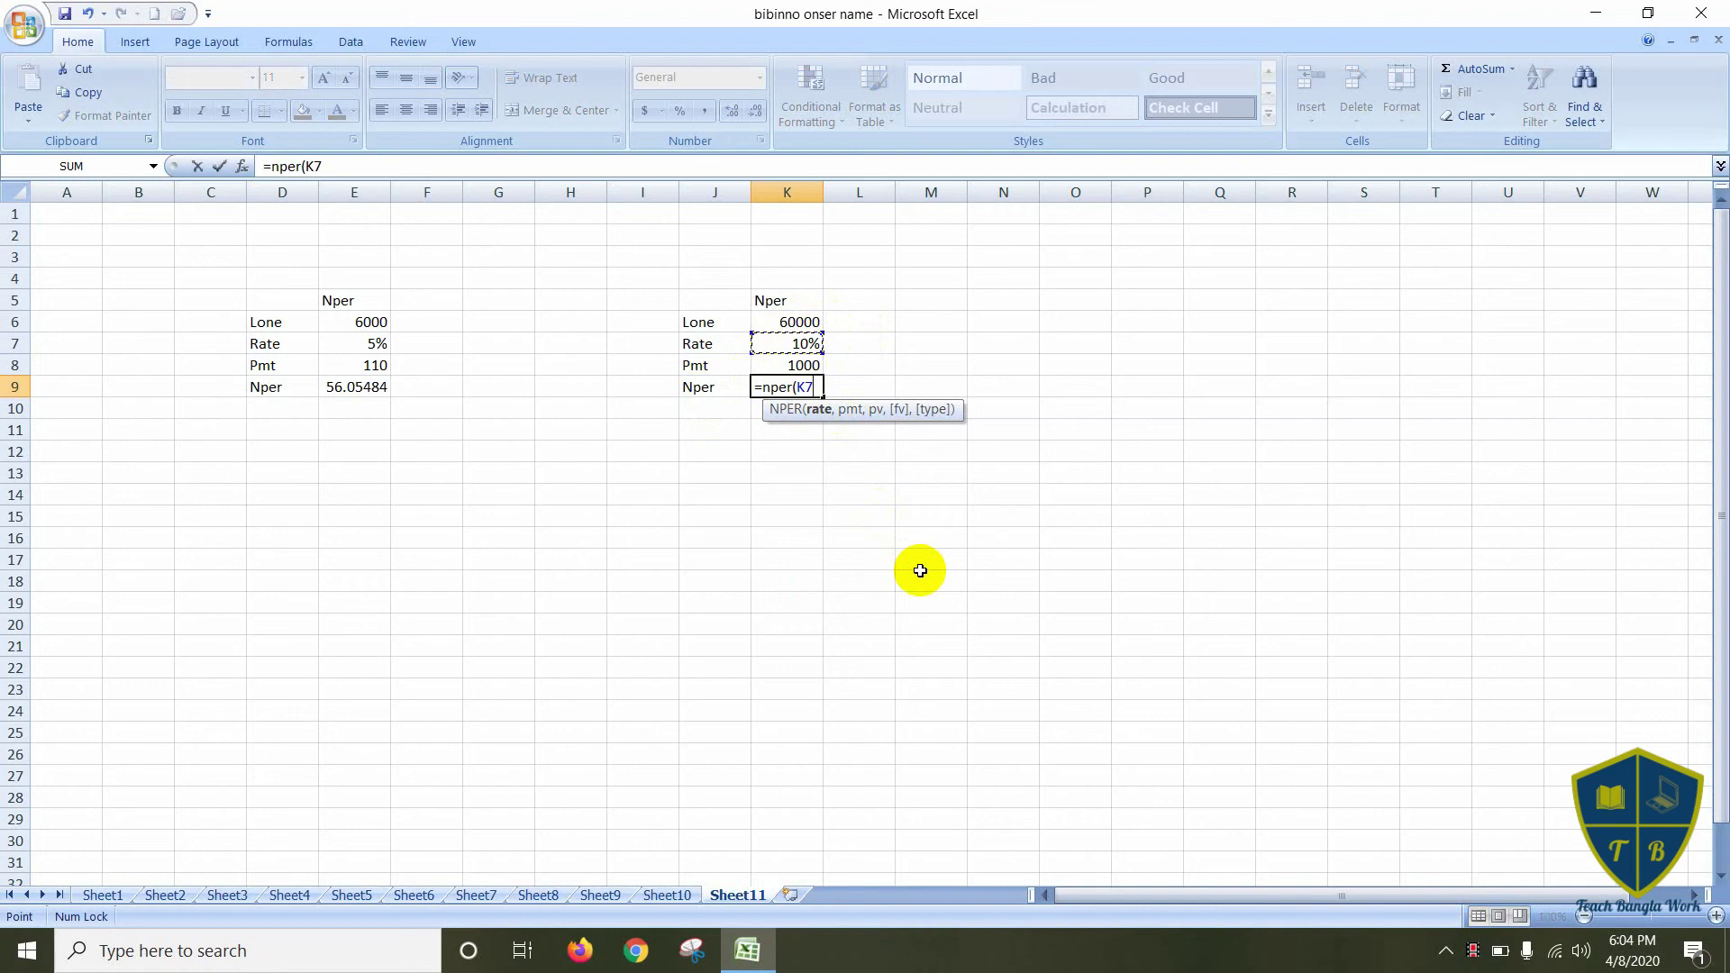
{"action": "type", "text": "/12"}
{"action": "type", "text": ","}
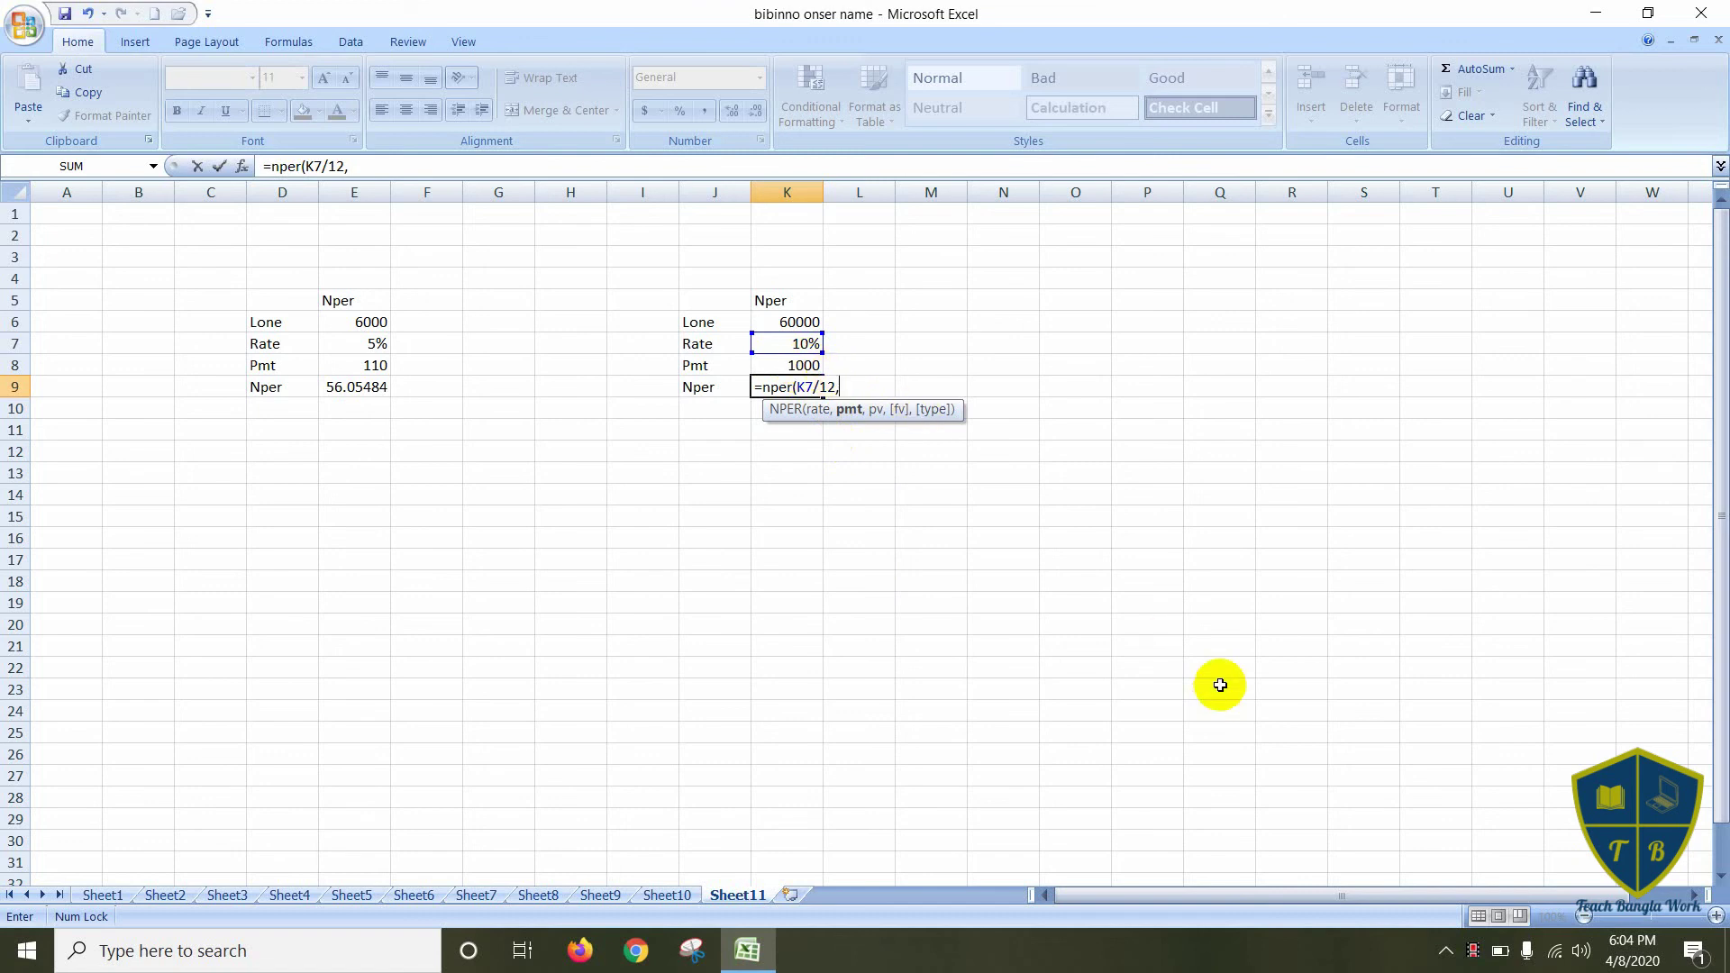
{"action": "type", "text": "-"}
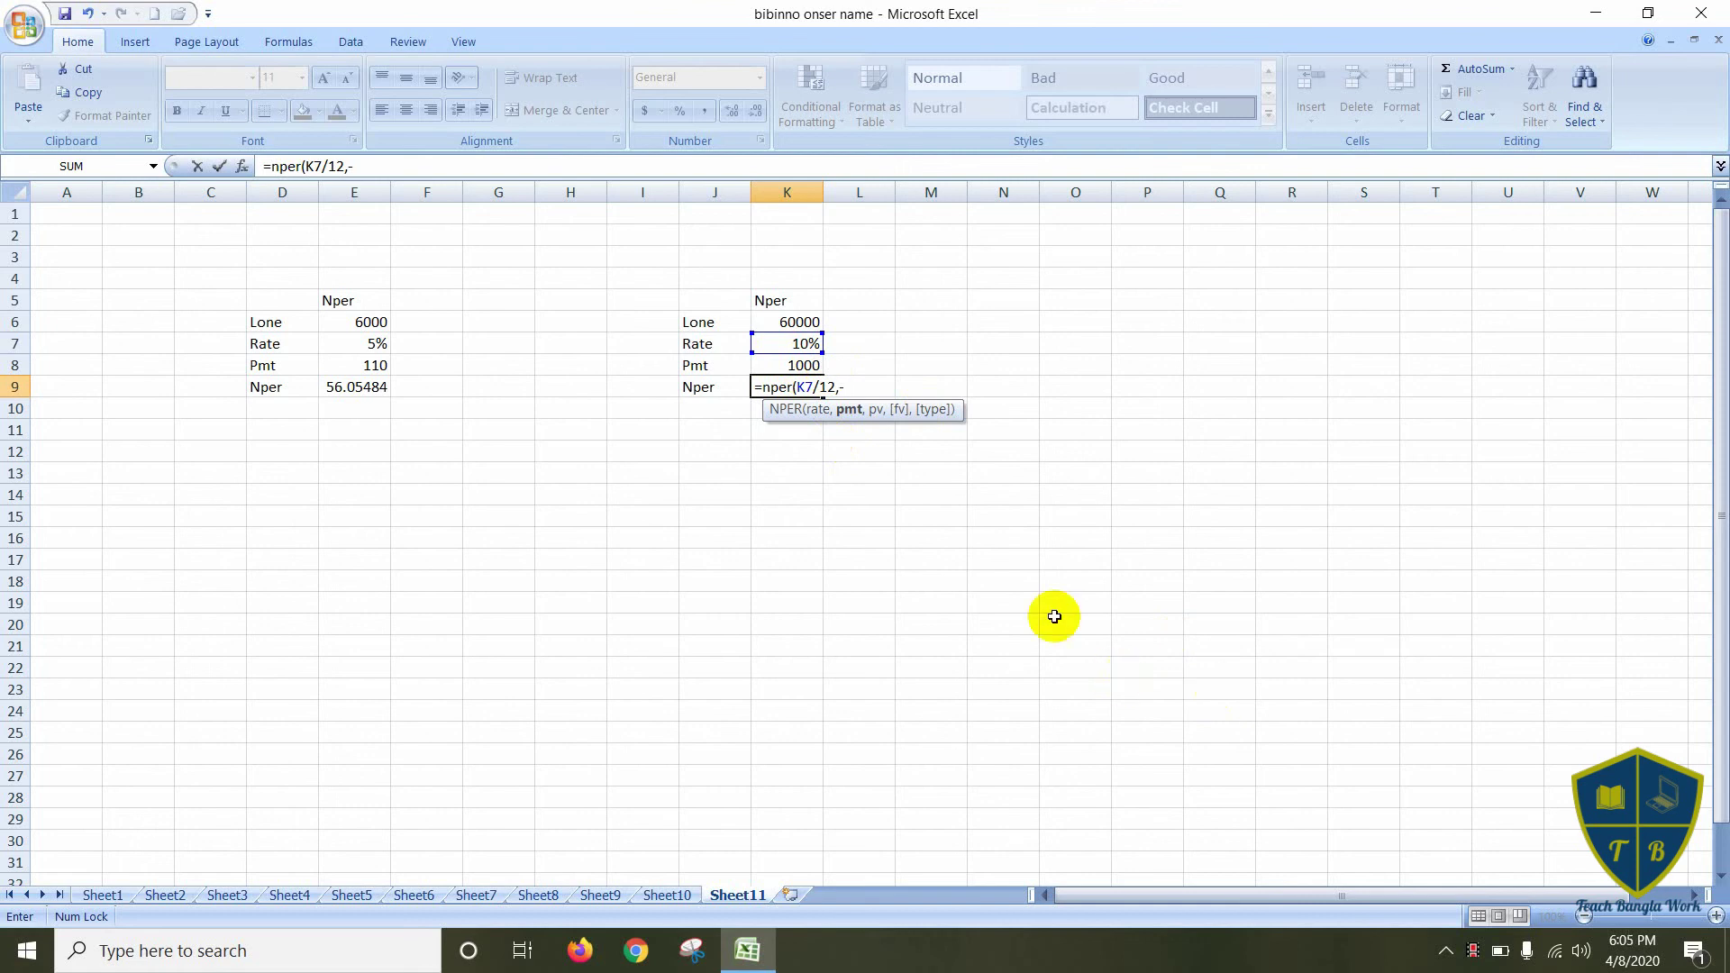
{"action": "left_click", "coordinate": [779, 368]}
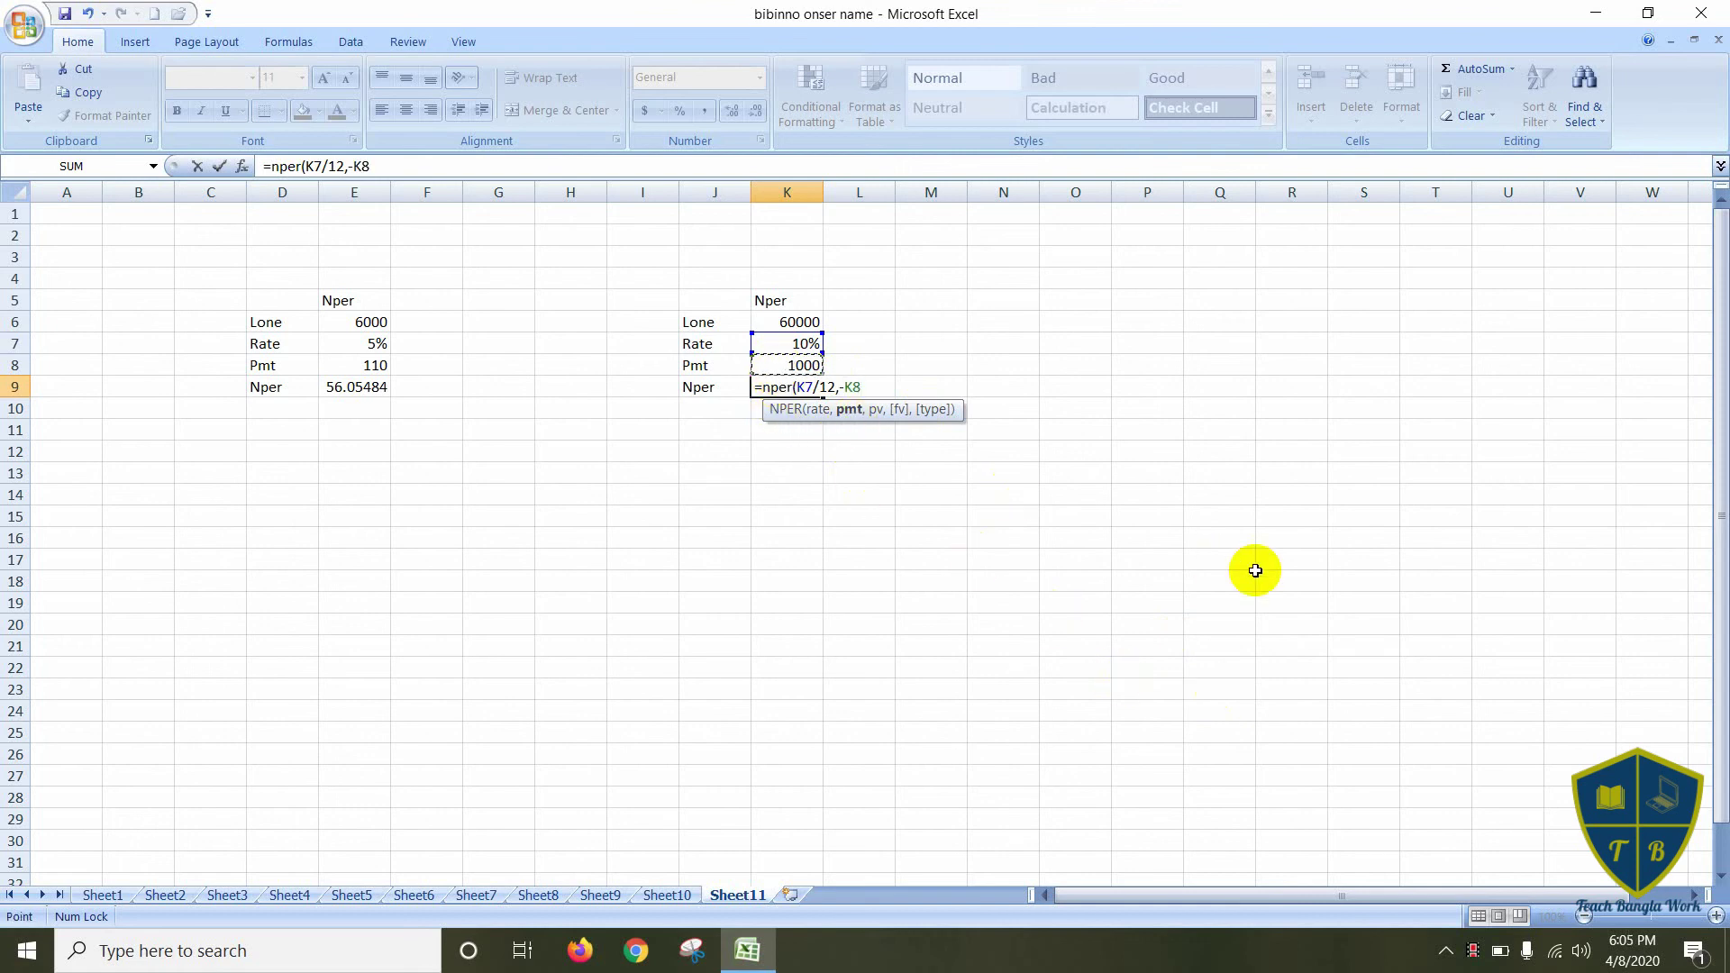
{"action": "type", "text": ","}
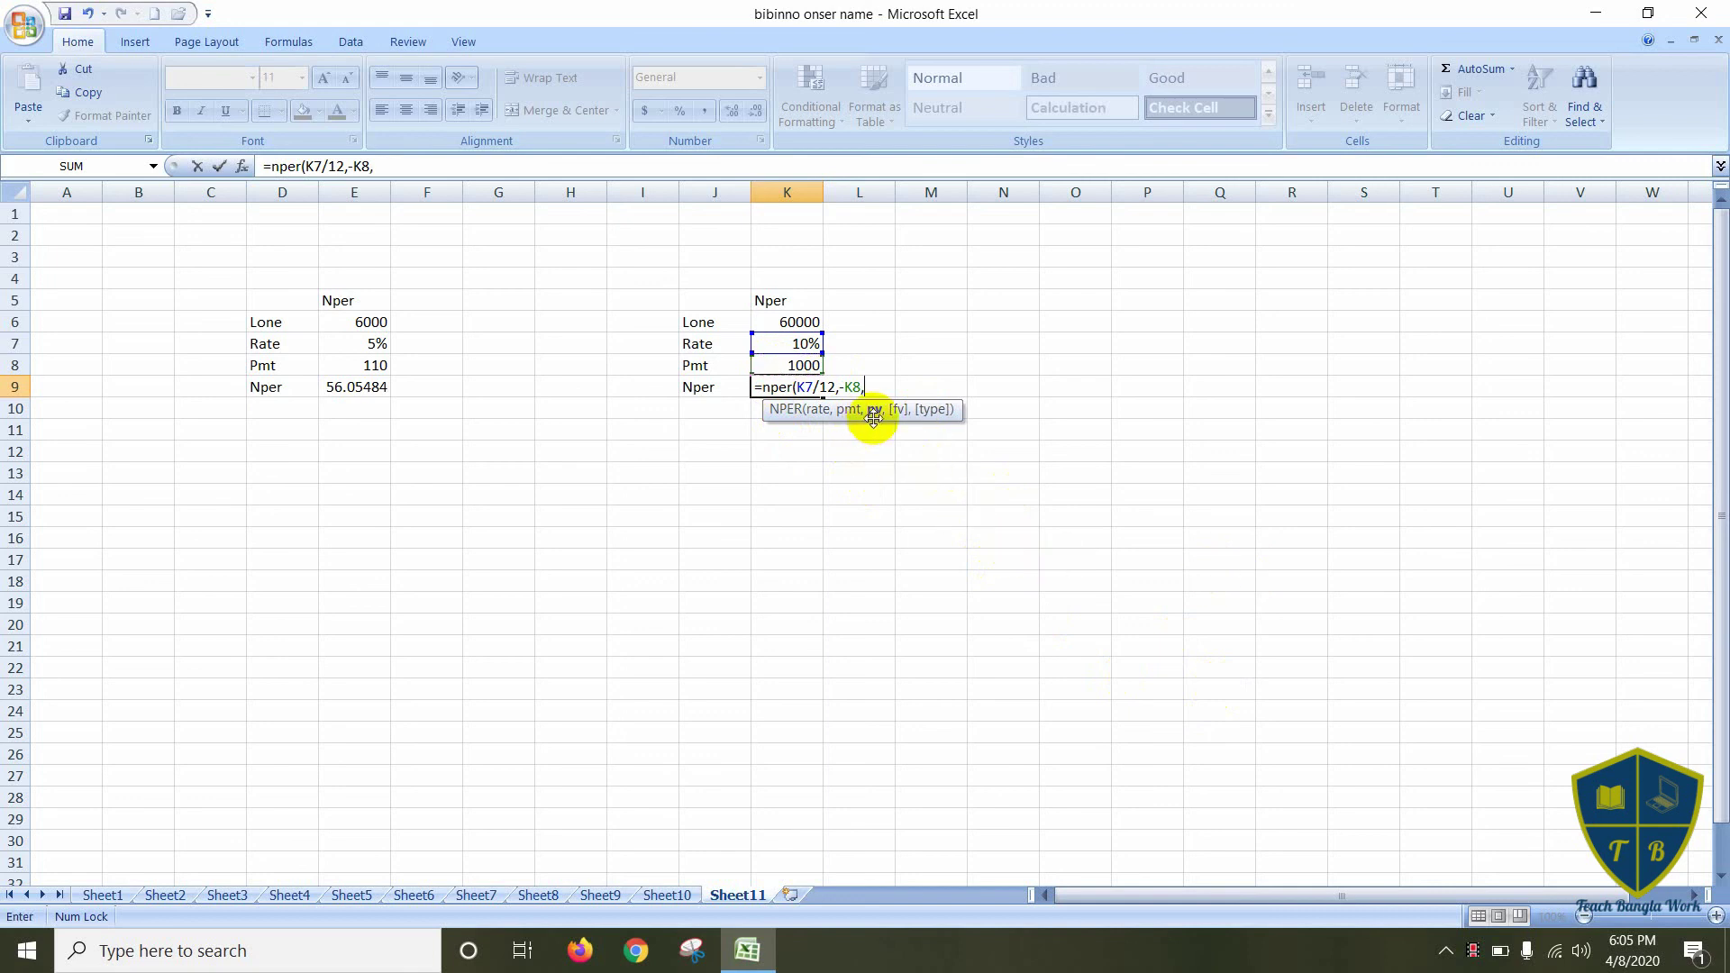
{"action": "left_click", "coordinate": [786, 320]}
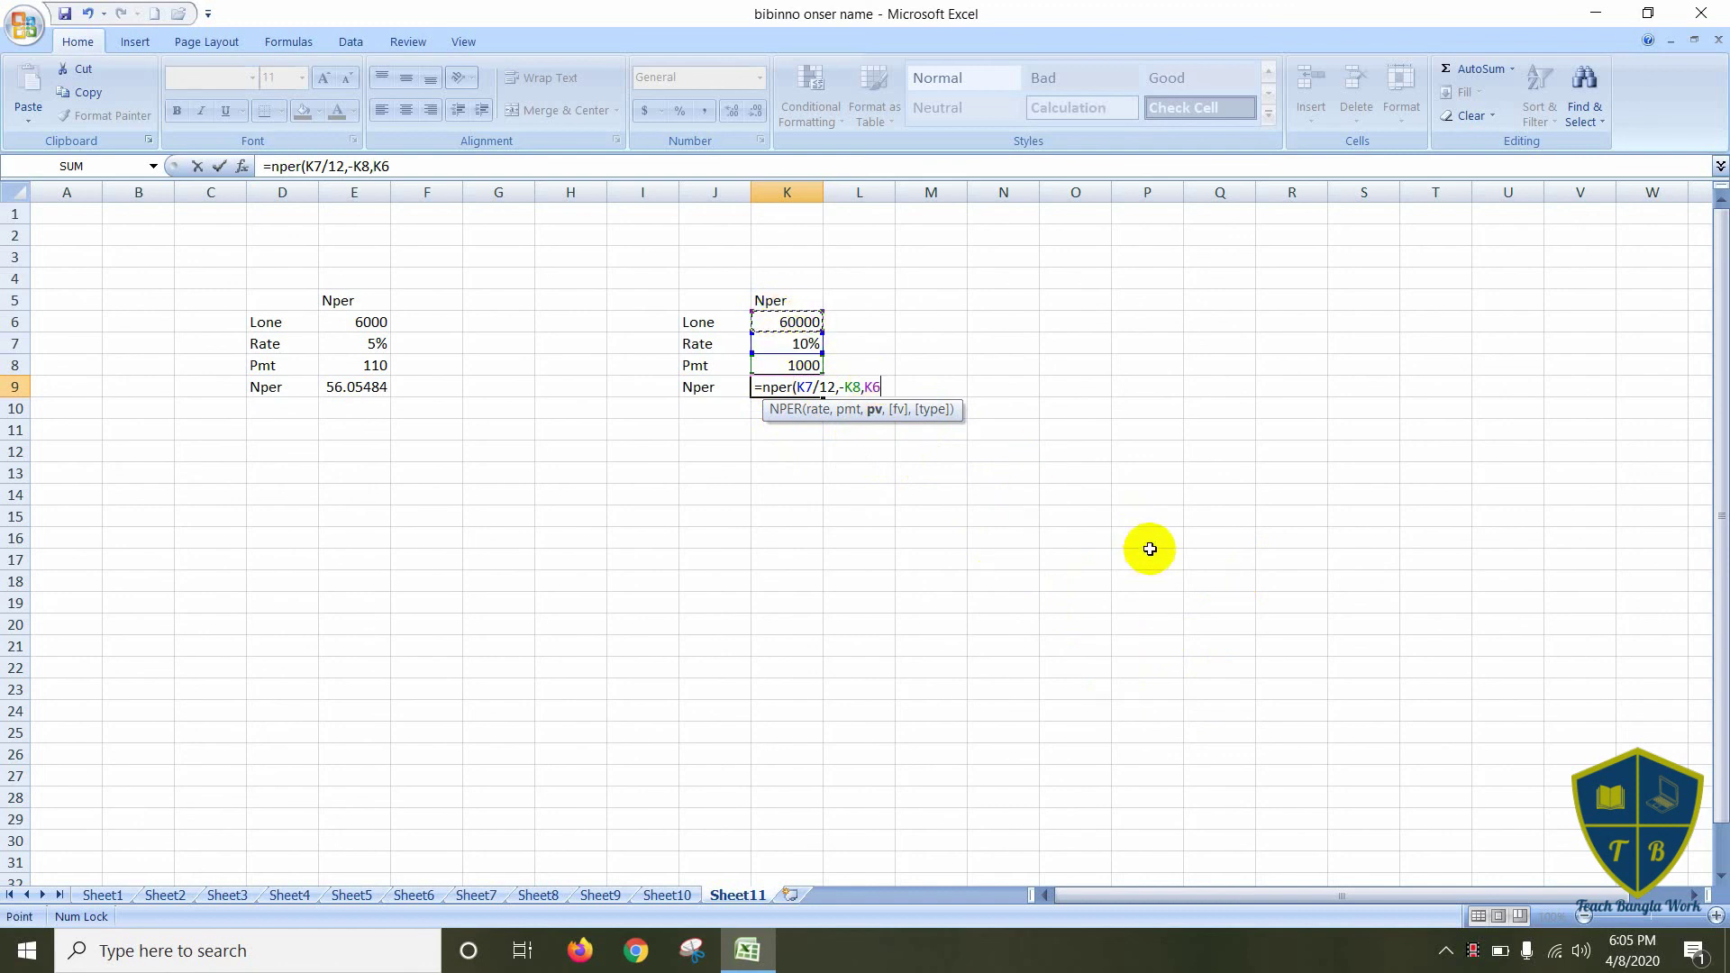
{"action": "type", "text": ")"}
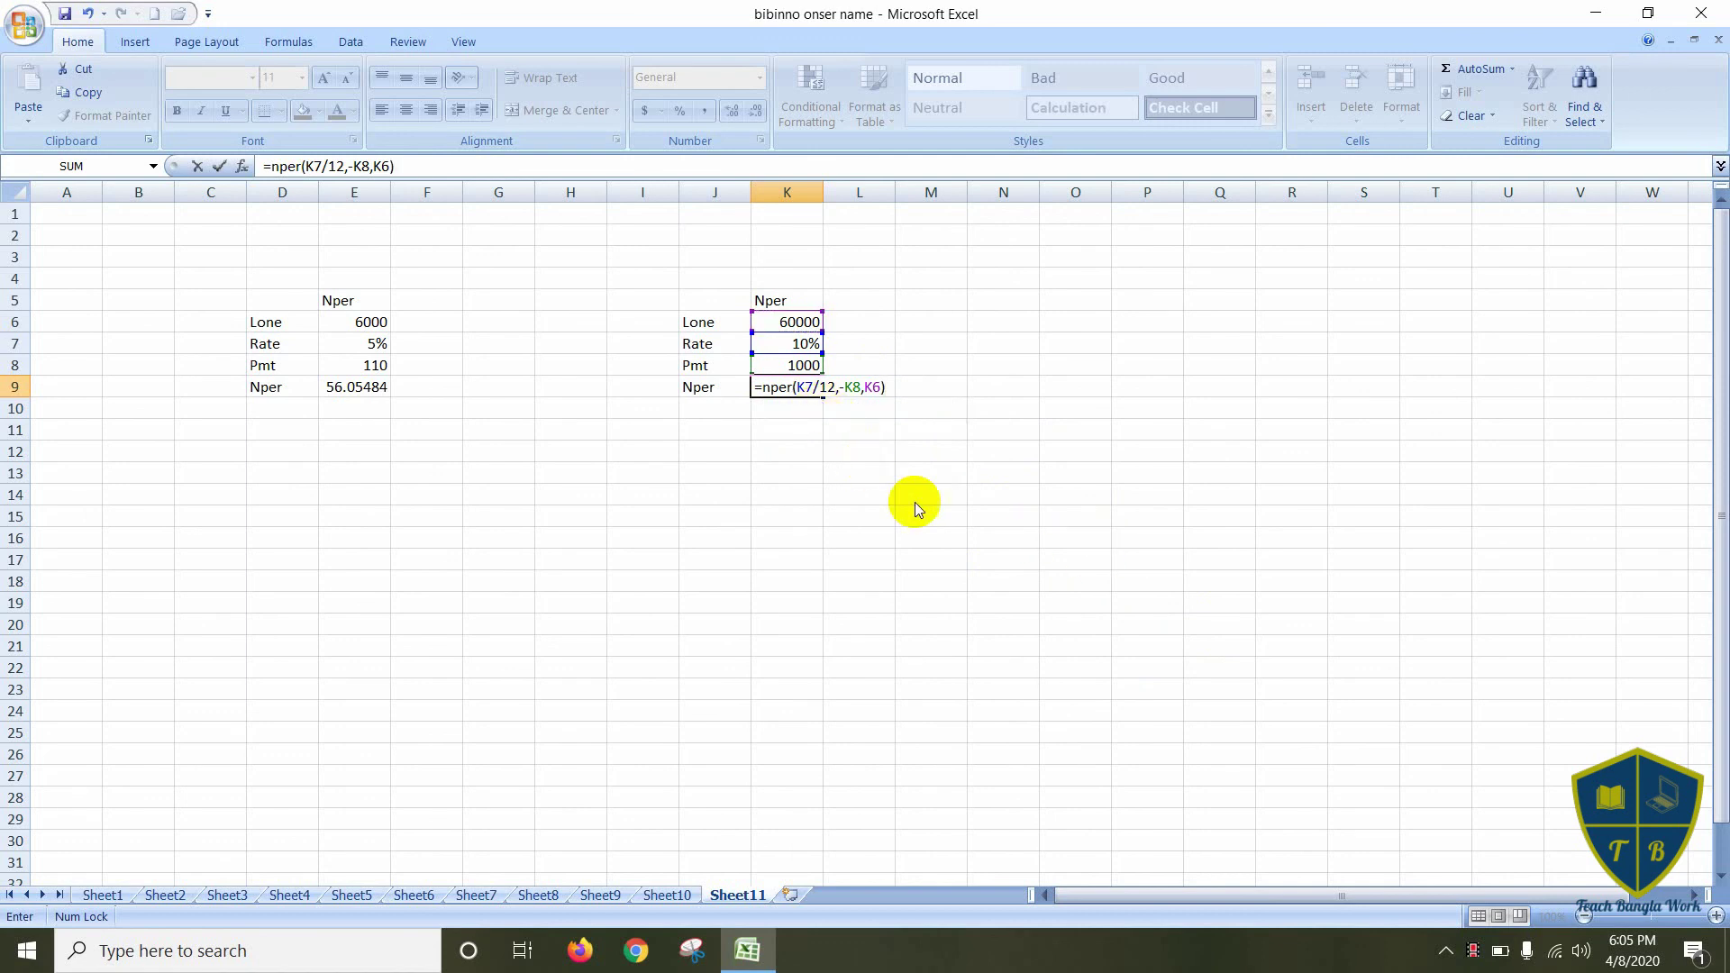
{"action": "key", "text": "Return"}
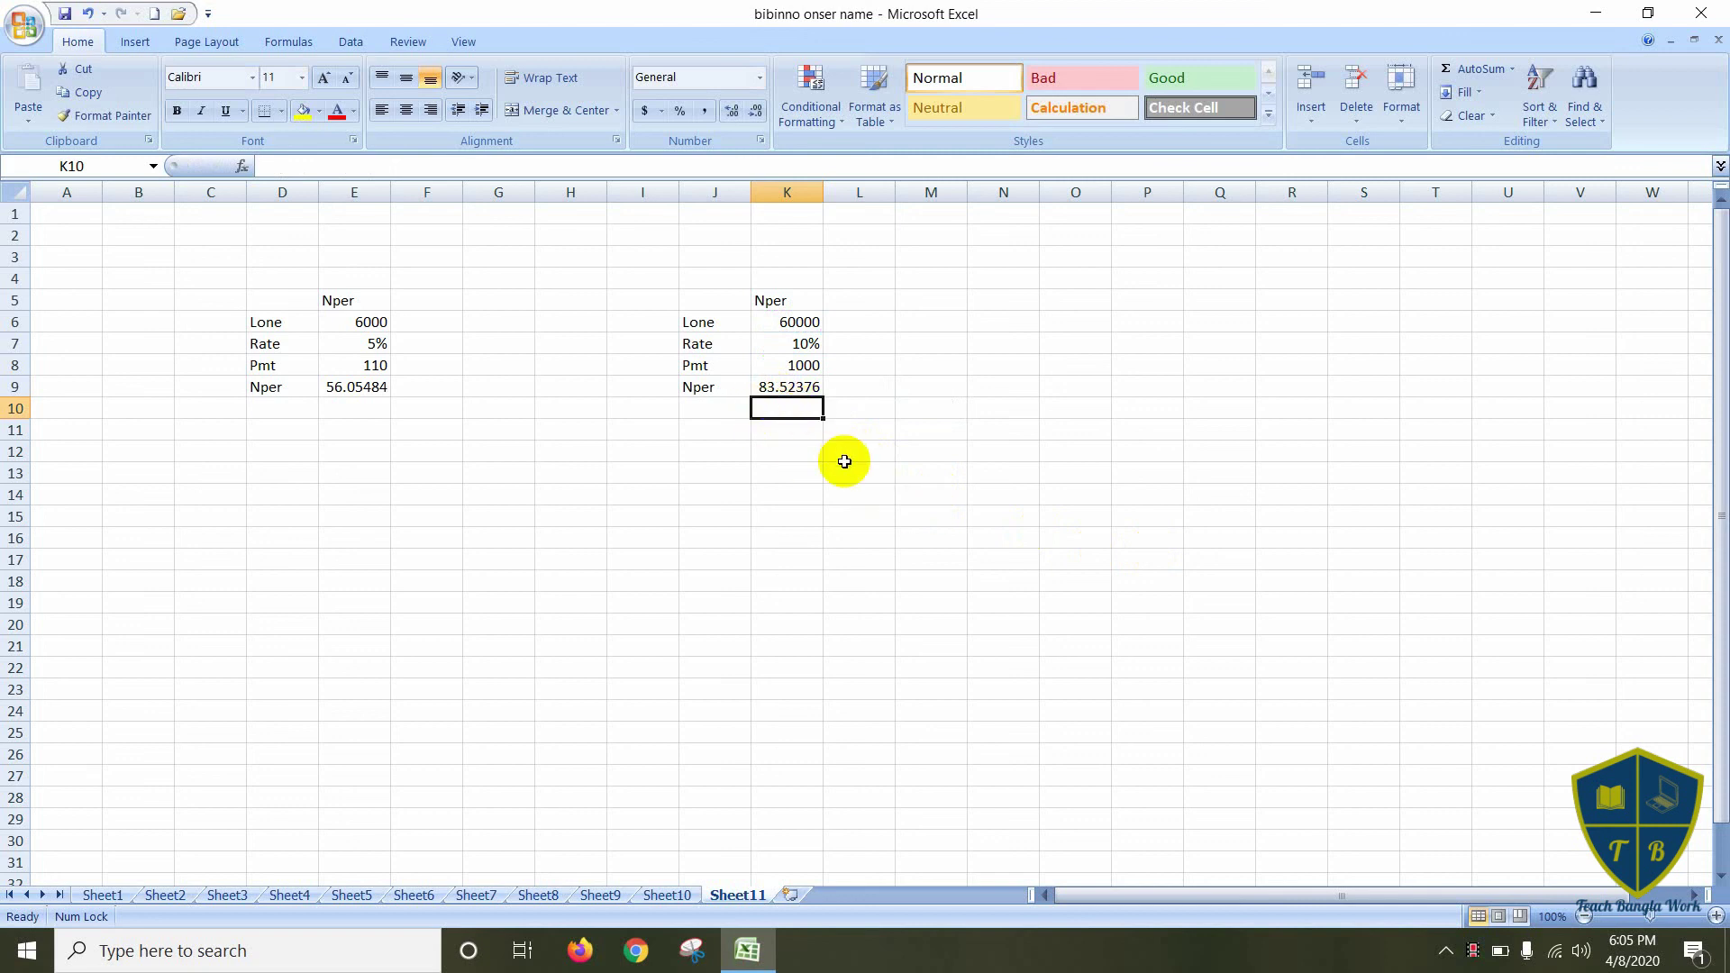
- Select the range C11 through F11 below the tables
{"action": "key", "text": "Up"}
{"action": "key", "text": "Up"}
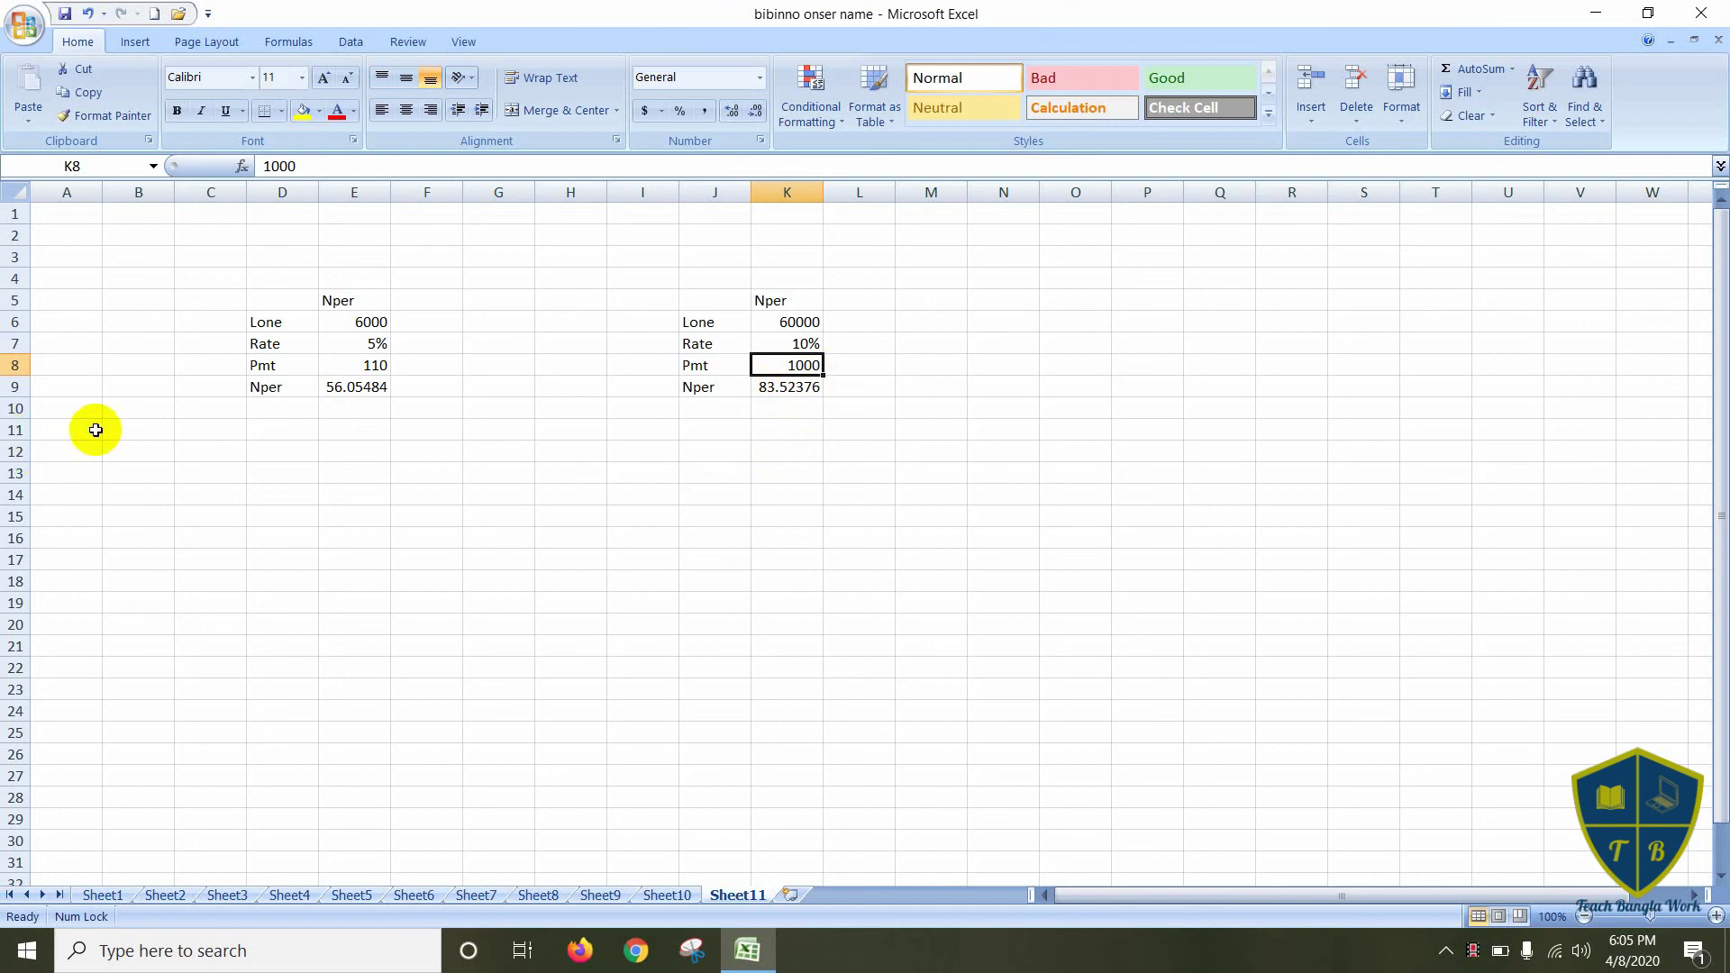
{"action": "left_click", "coordinate": [207, 432]}
{"action": "left_click_drag", "start_coordinate": [207, 432], "coordinate": [853, 433]}
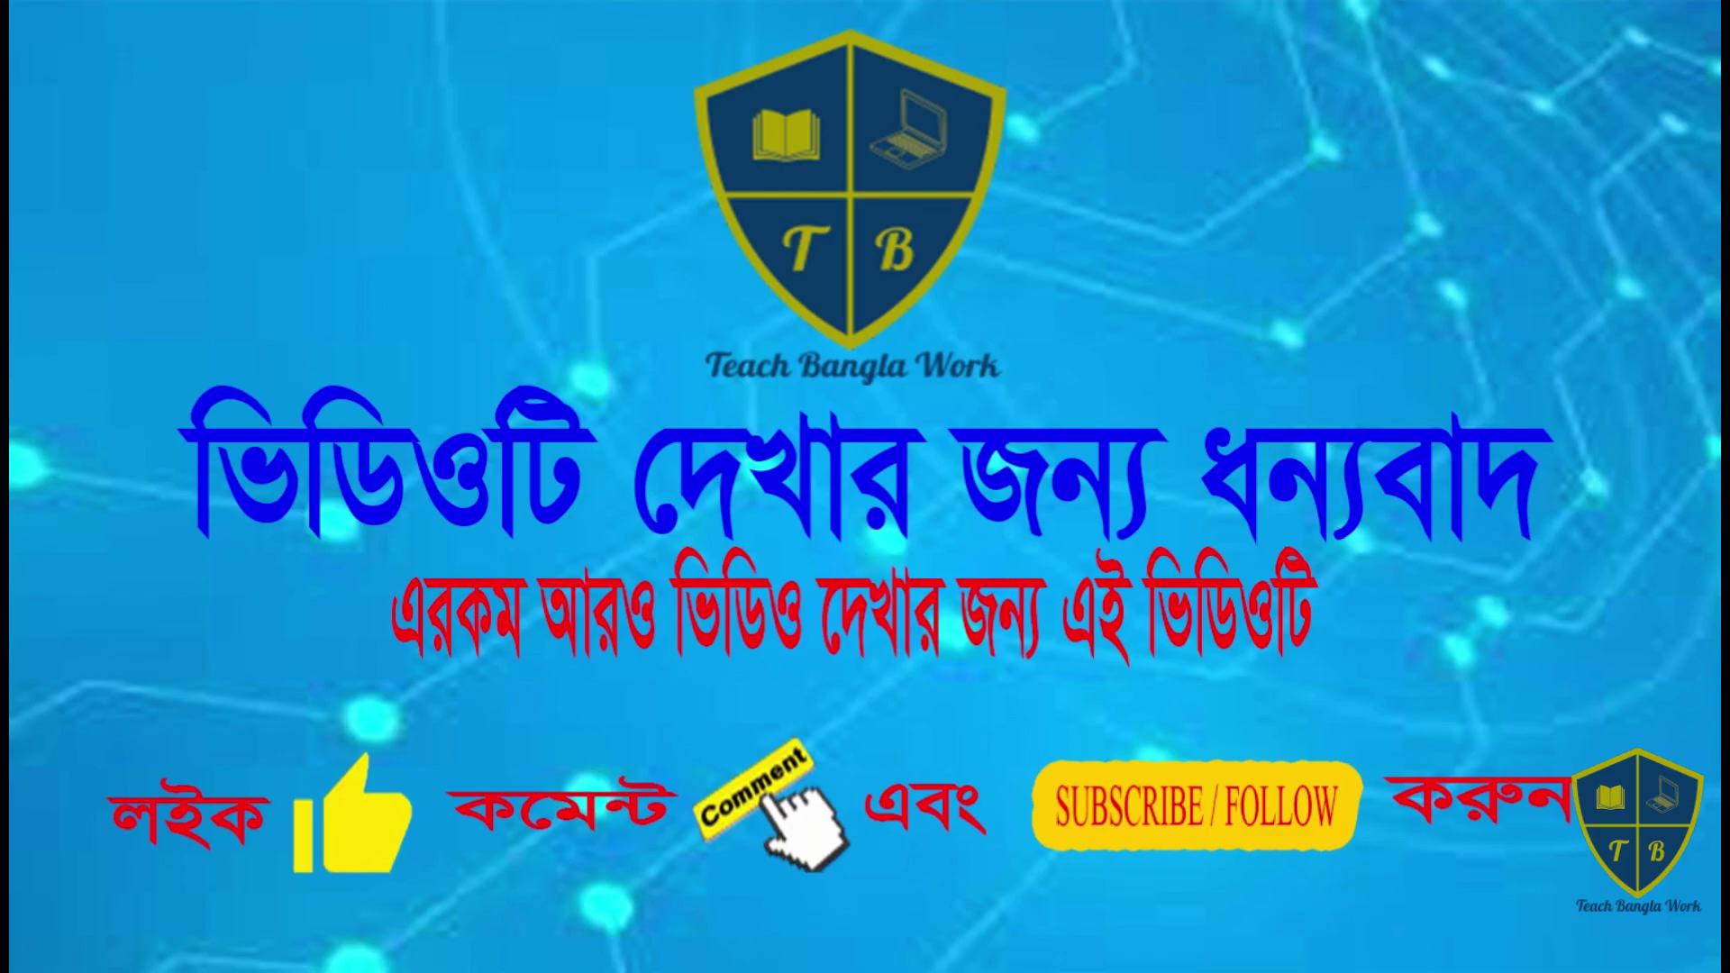